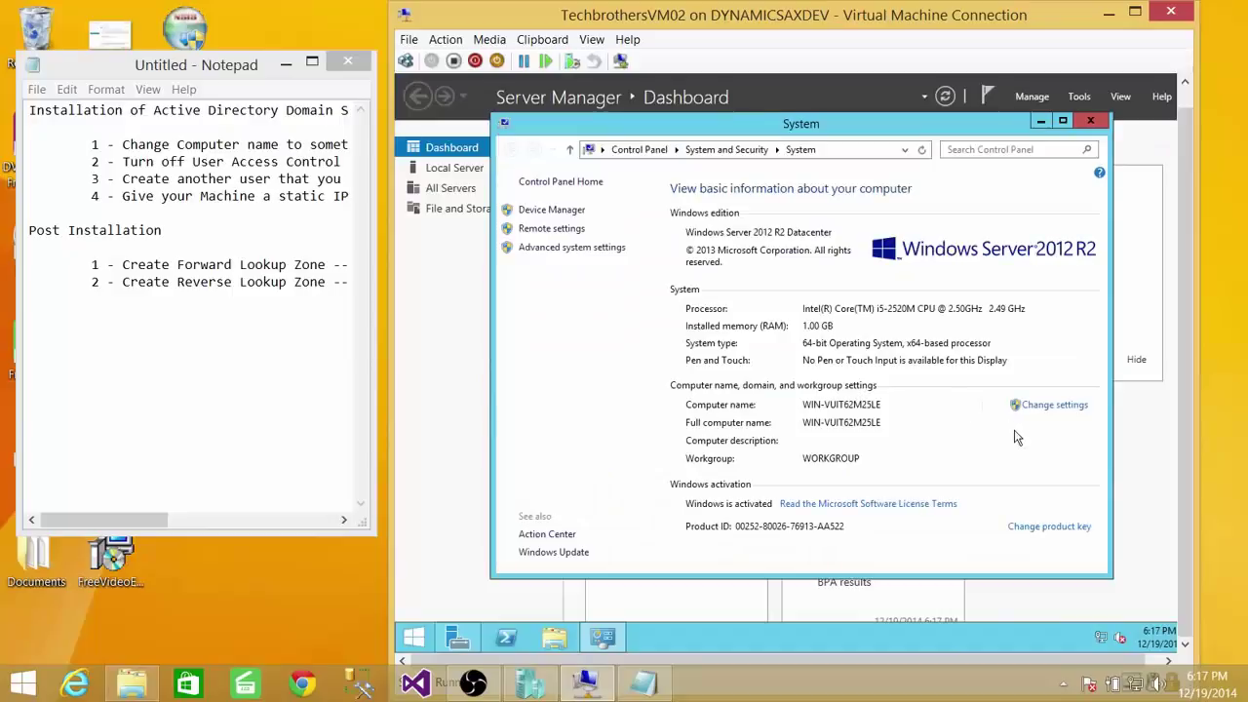
# Set the computer description to TechbrotherDC in the system properties.
pyautogui.click(1053, 404)
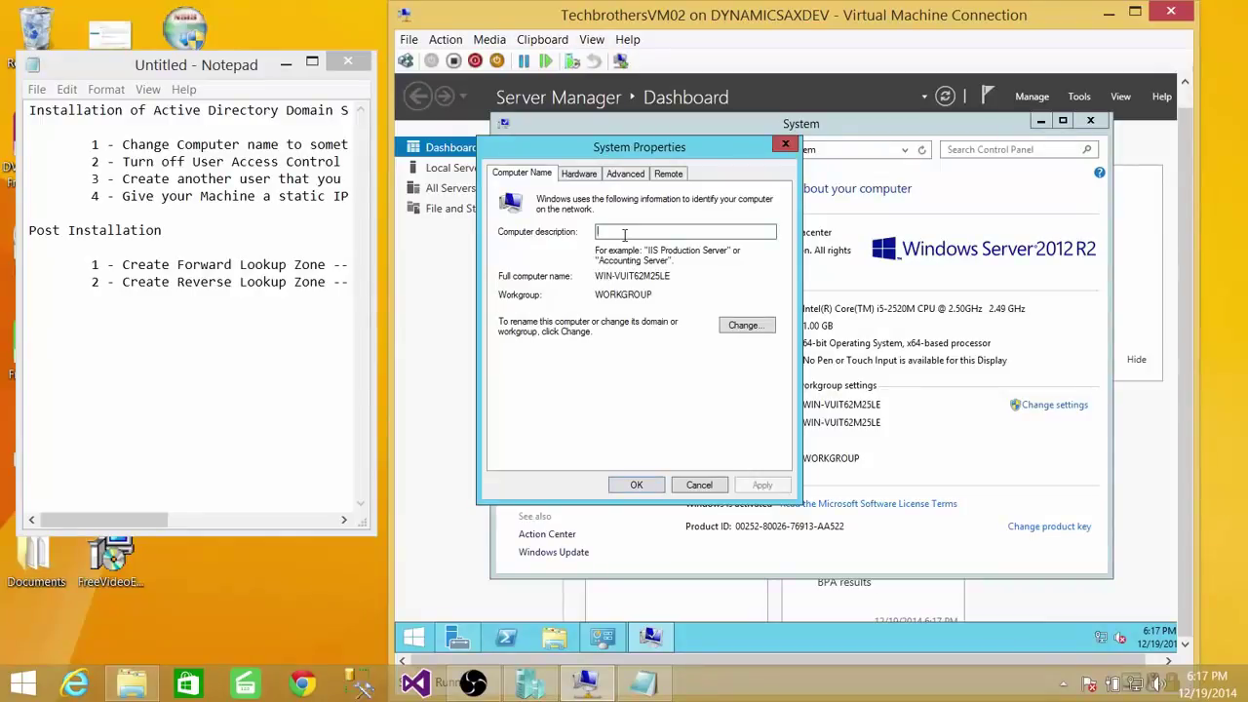
pyautogui.write('Tech')
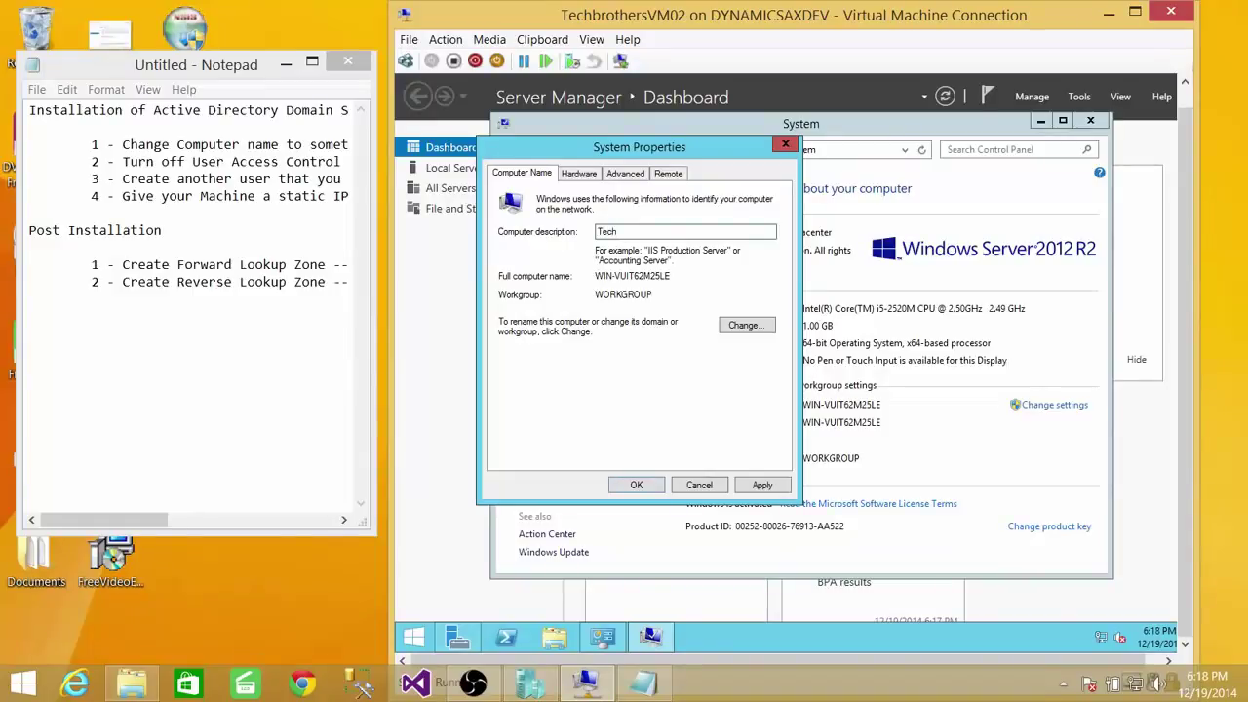
pyautogui.write('brotherDC')
# Rename the computer as TechbrothersDC, keeping it in WORKGROUP, and restart it immediately to apply the change.
pyautogui.click(746, 328)
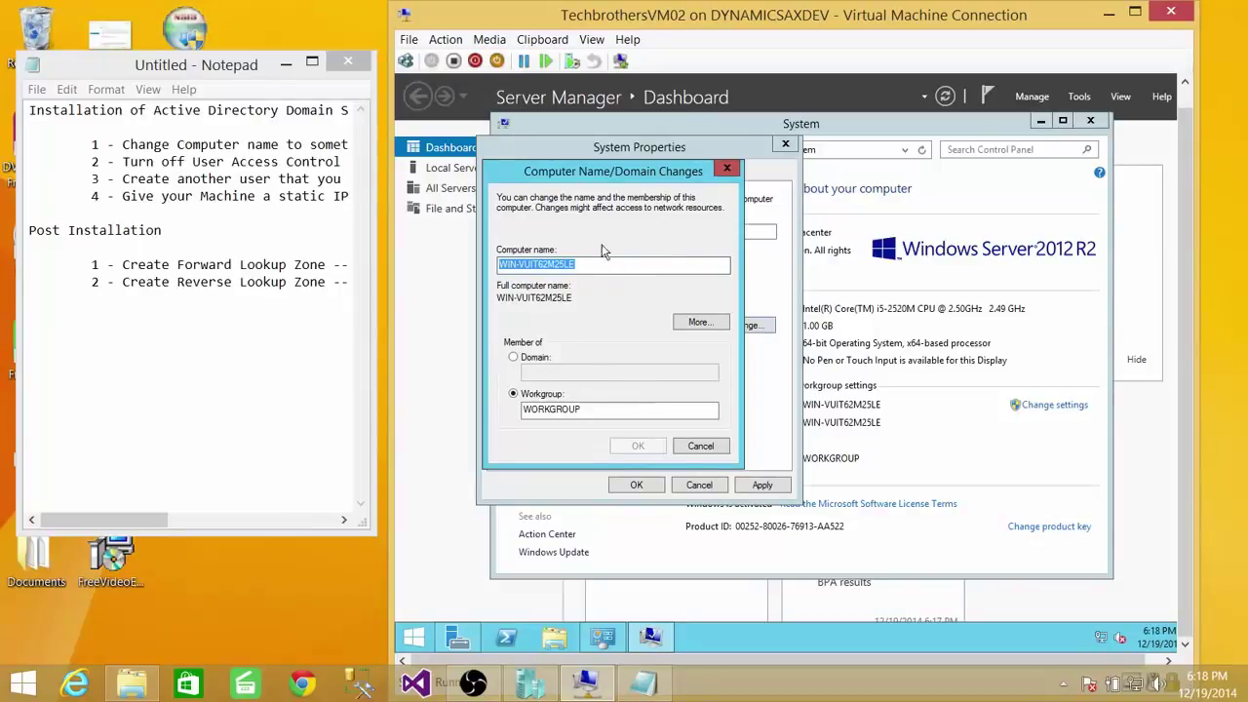
pyautogui.write('Tec')
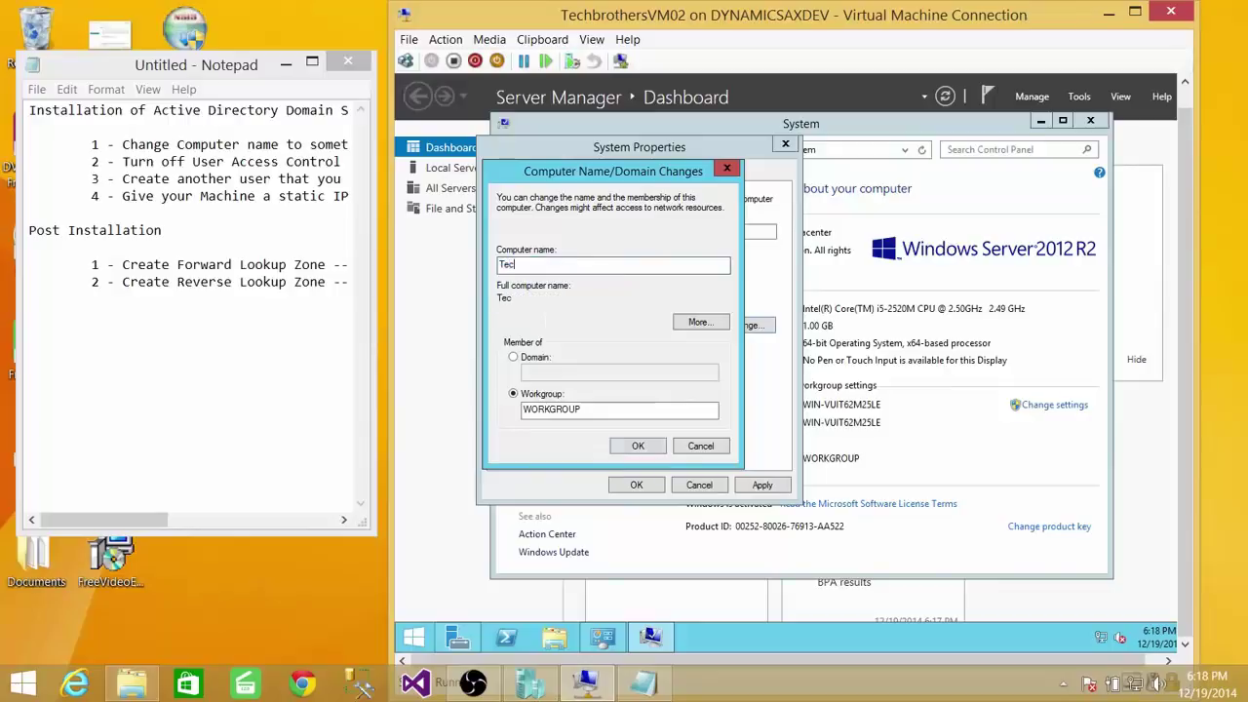
pyautogui.write('hbrothersDC')
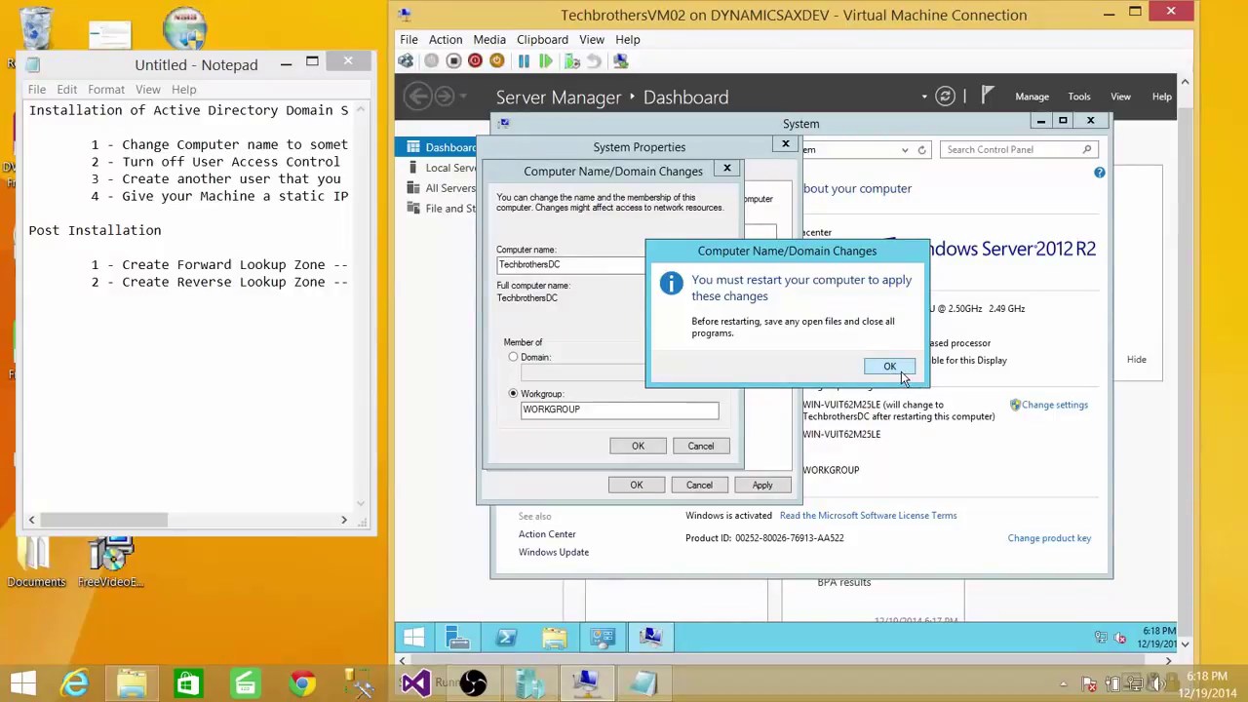
pyautogui.click(890, 368)
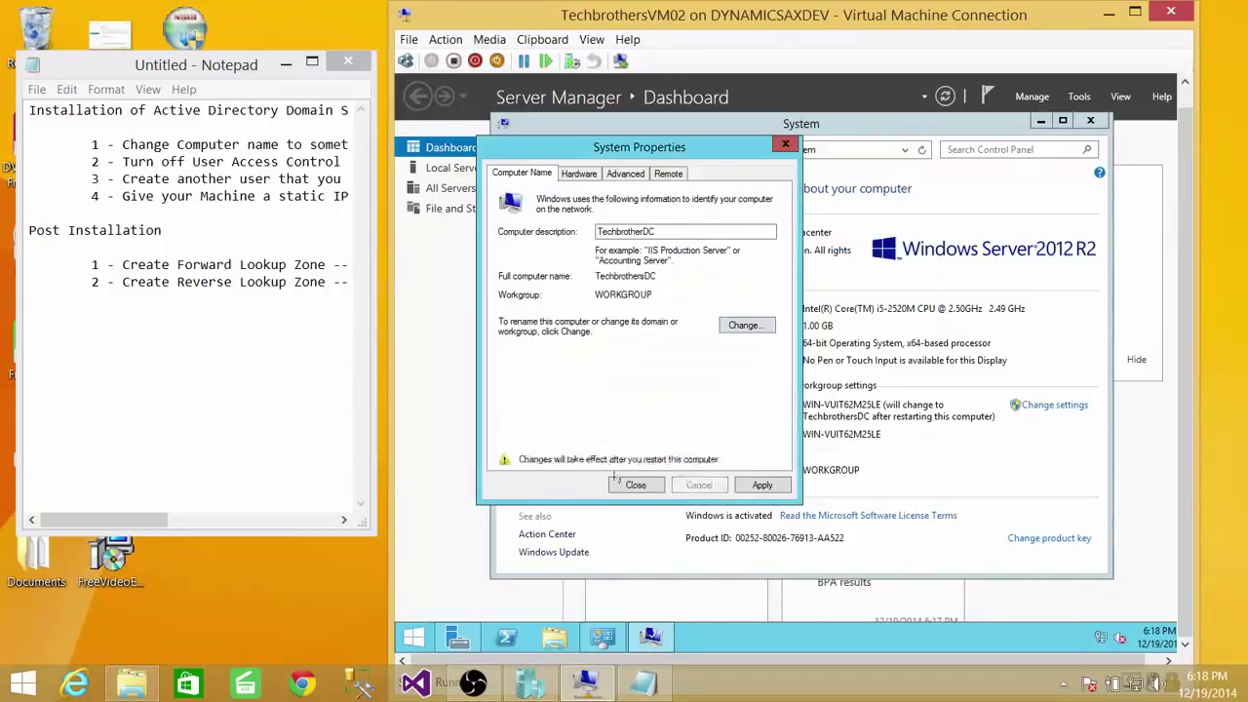
pyautogui.click(636, 483)
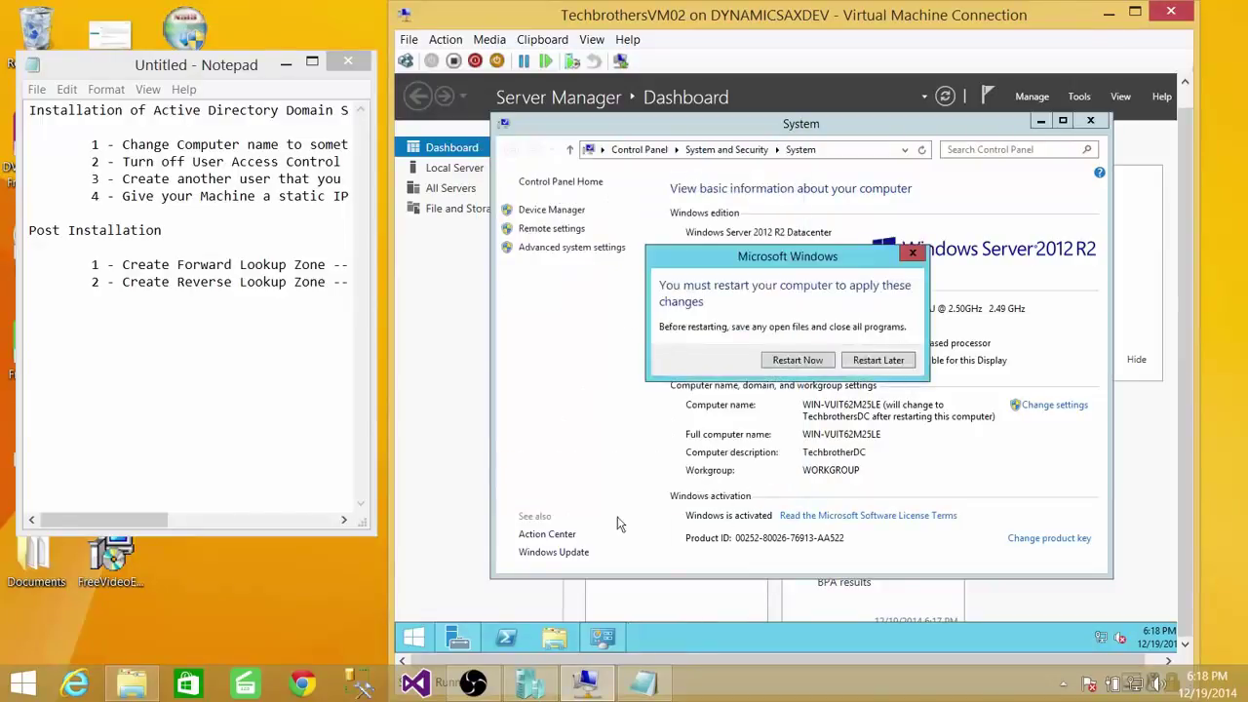
pyautogui.click(798, 361)
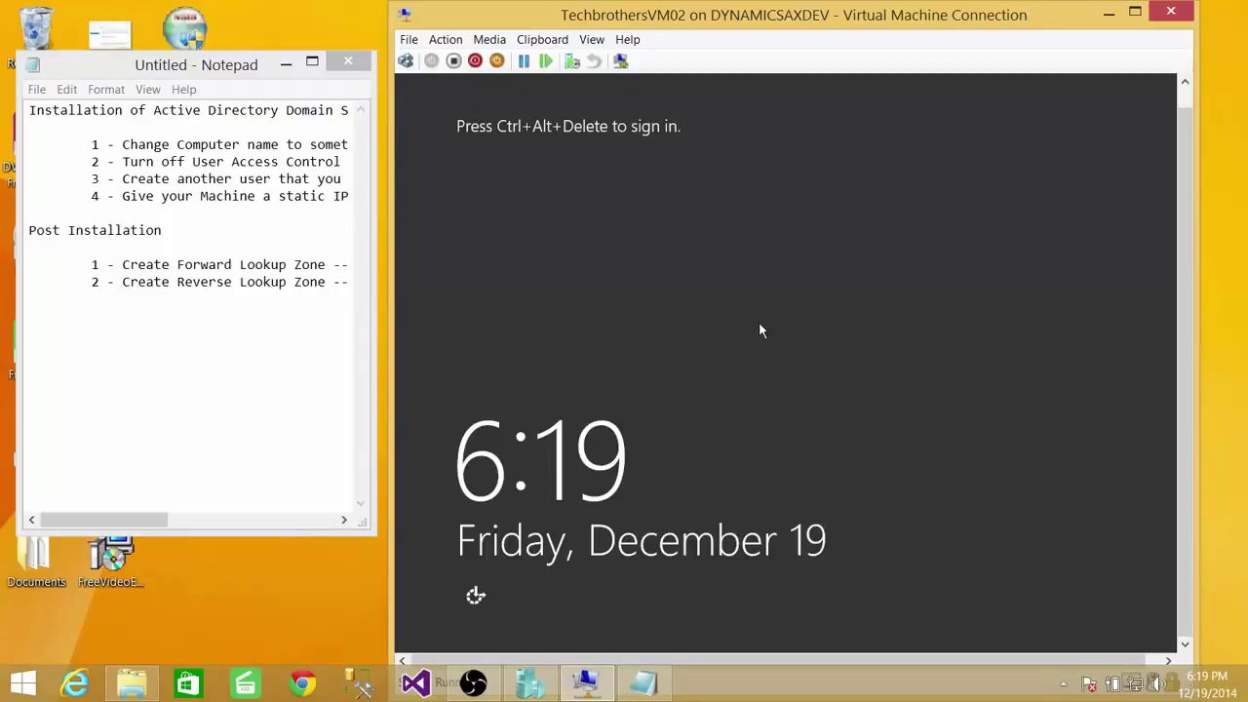
# Sign in to the restarted virtual machine as Administrator with the account password.
pyautogui.click(405, 61)
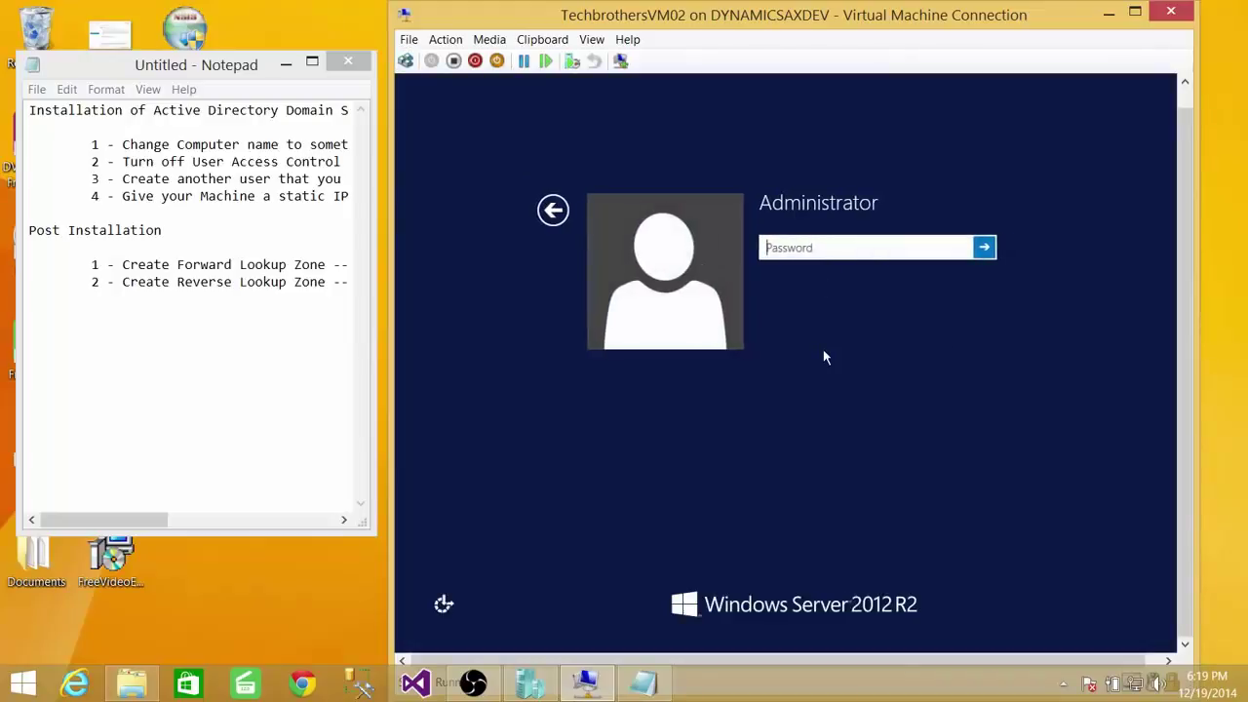
pyautogui.write('*********')
pyautogui.press('Return')
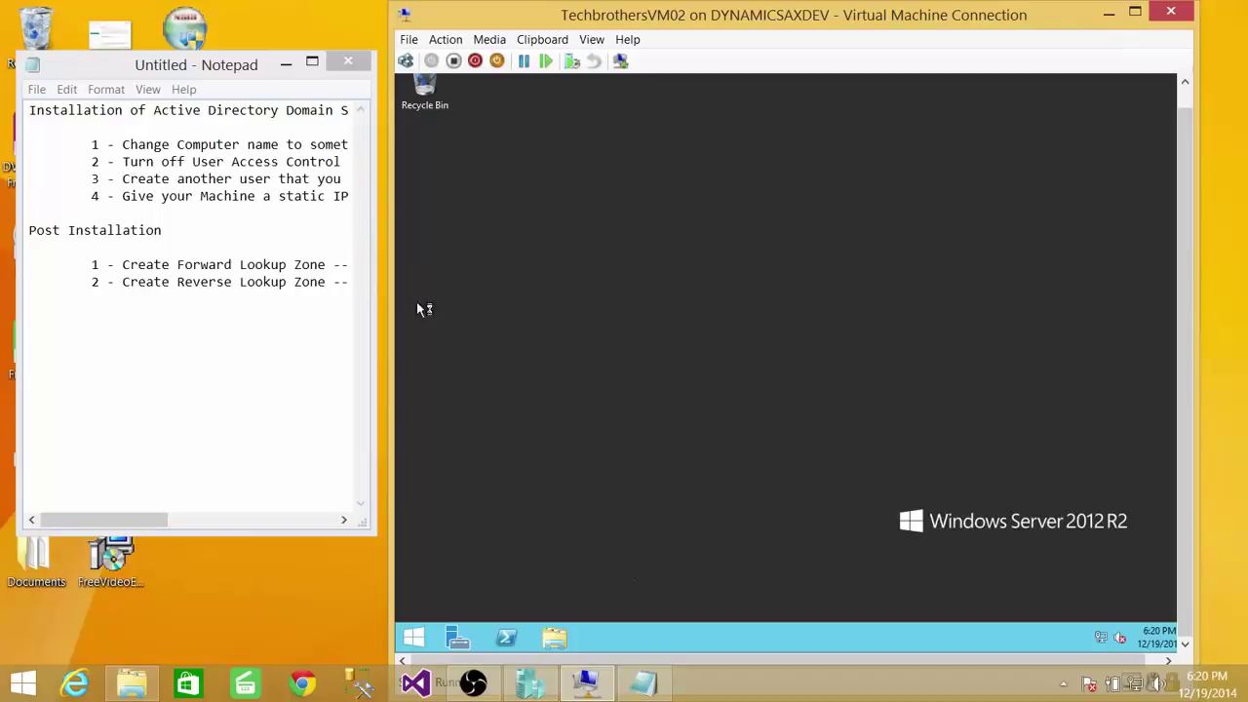
# Find the User Accounts settings and set User Account Control to Never notify.
pyautogui.click(414, 636)
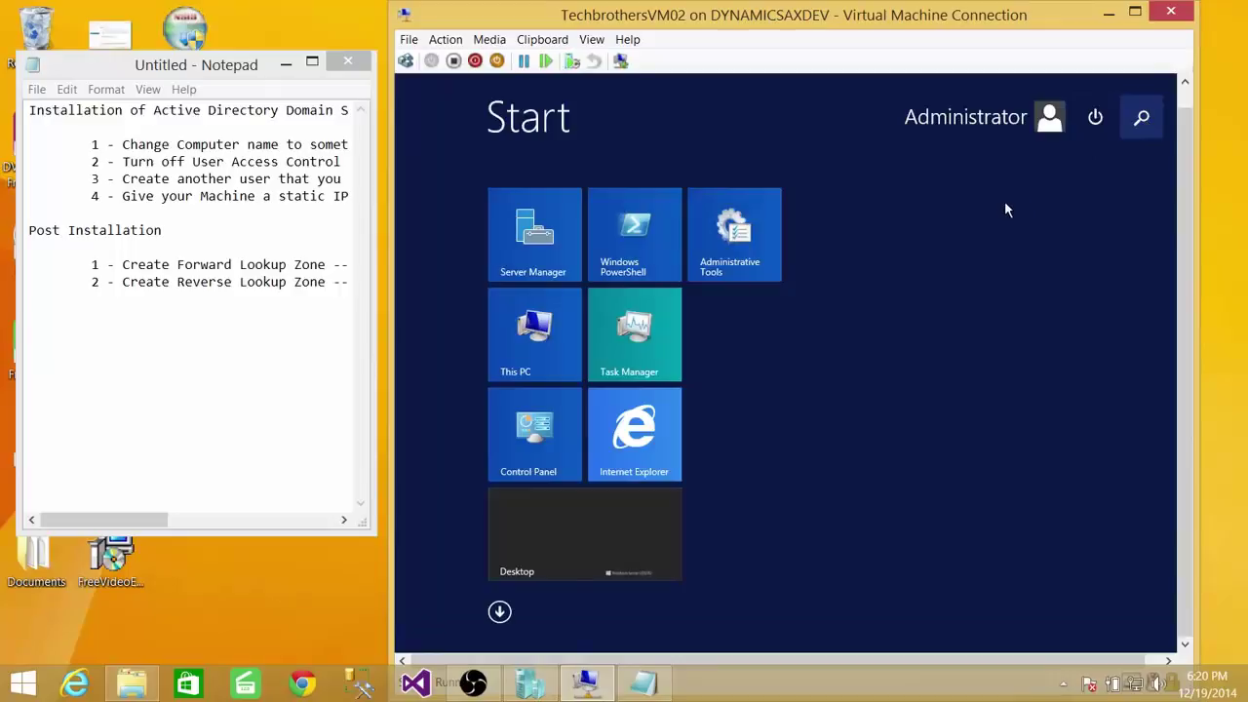
pyautogui.write('User')
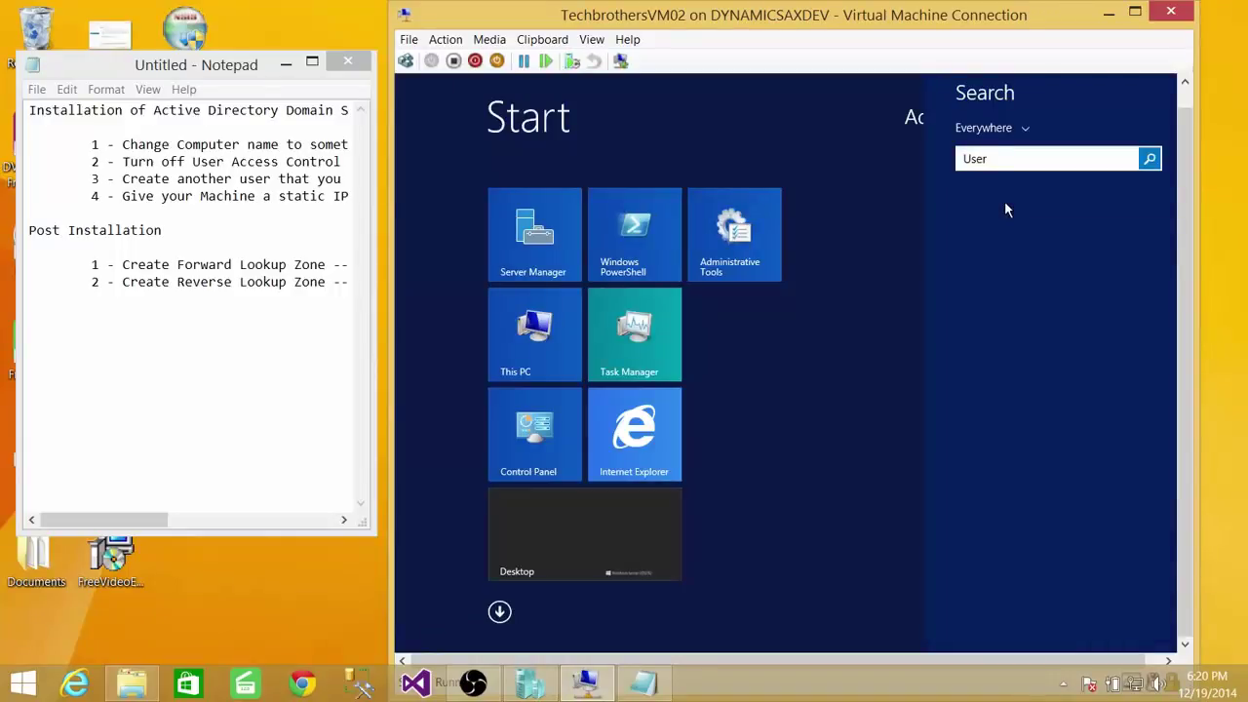
pyautogui.press('Return')
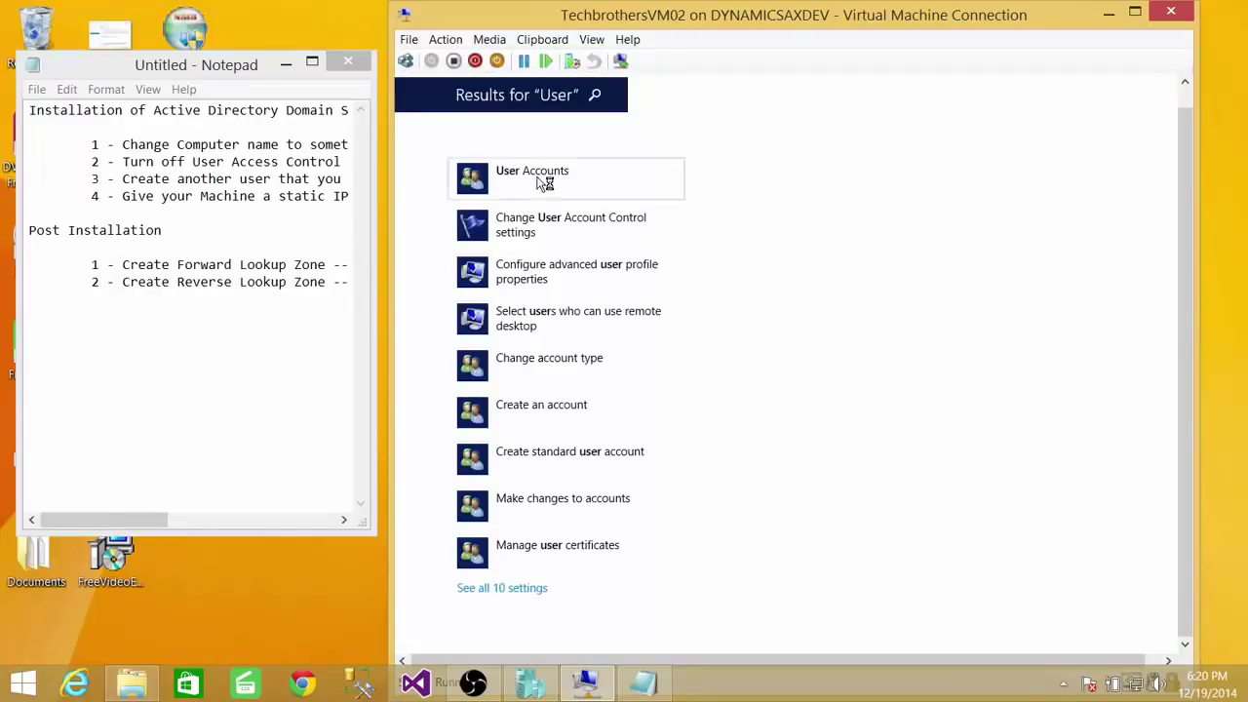
pyautogui.click(533, 175)
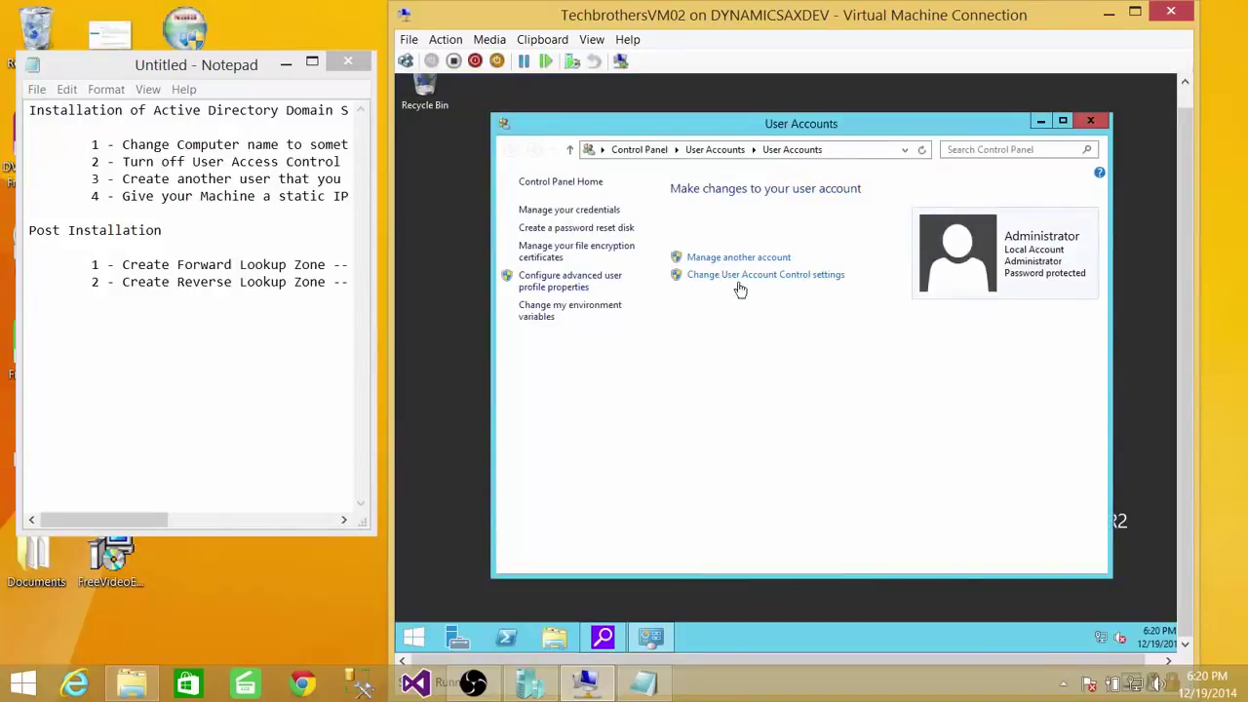
pyautogui.click(799, 280)
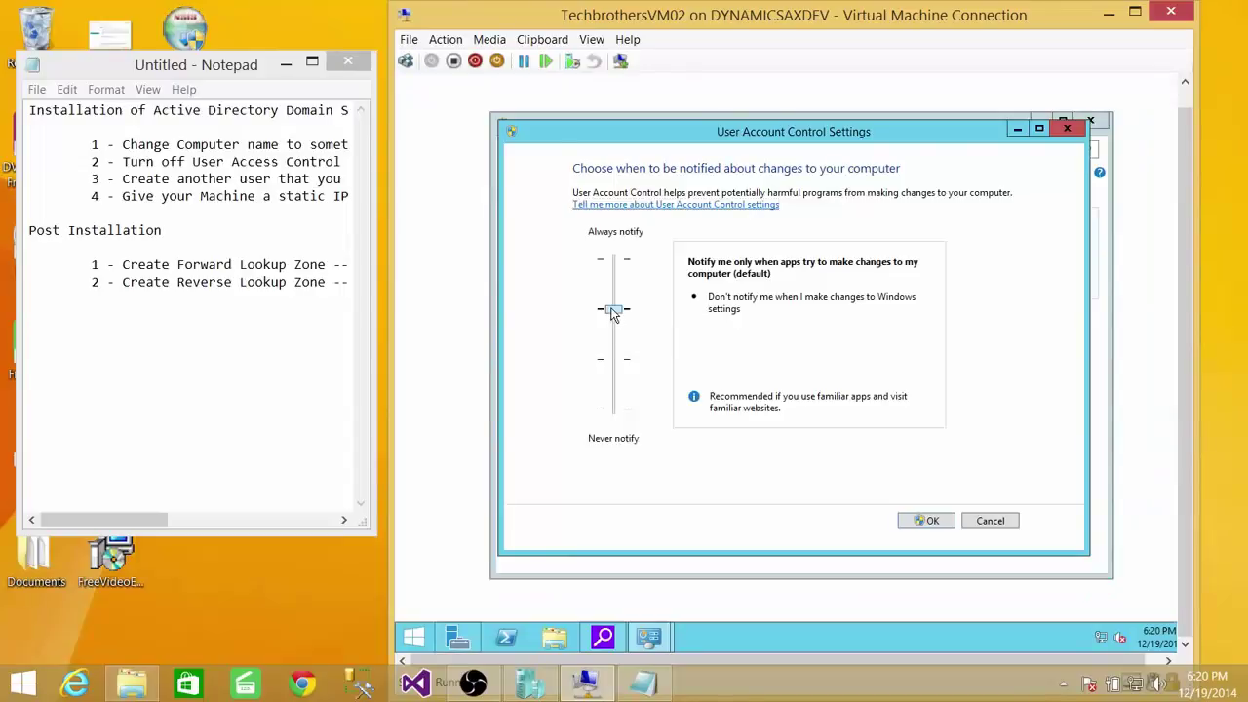
pyautogui.moveTo(613, 311); pyautogui.dragTo(614, 410)
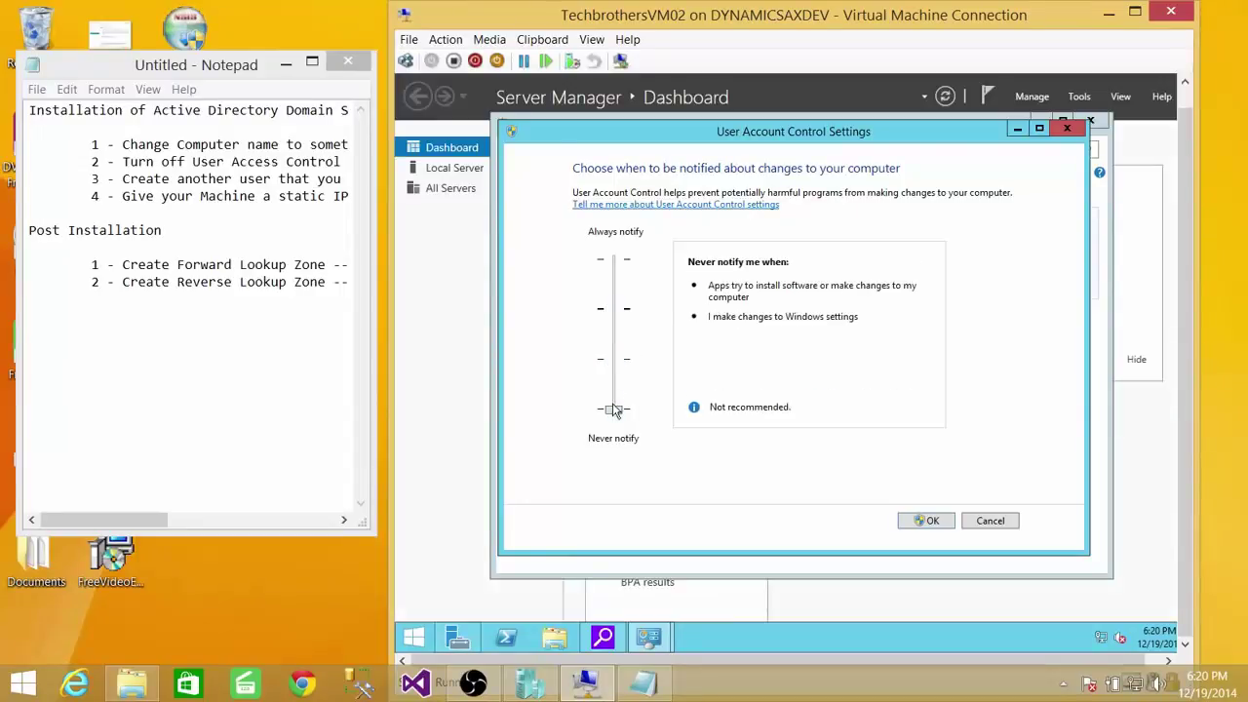
pyautogui.click(931, 524)
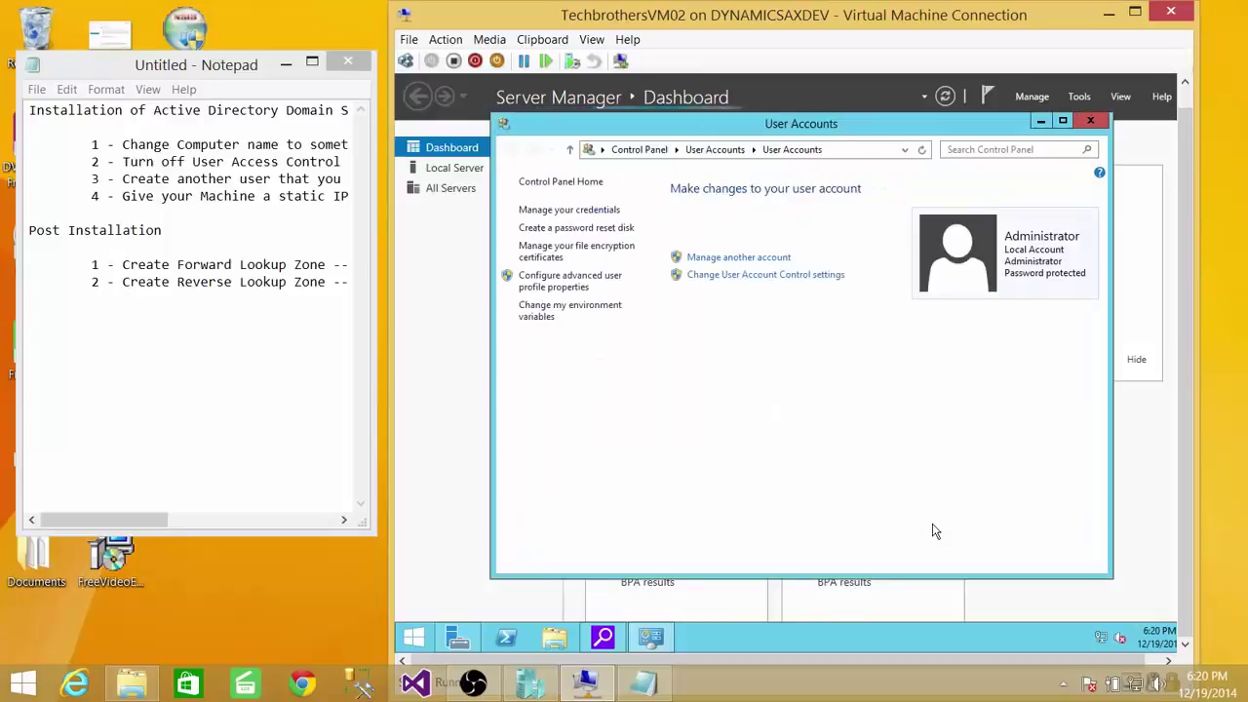
pyautogui.click(1088, 121)
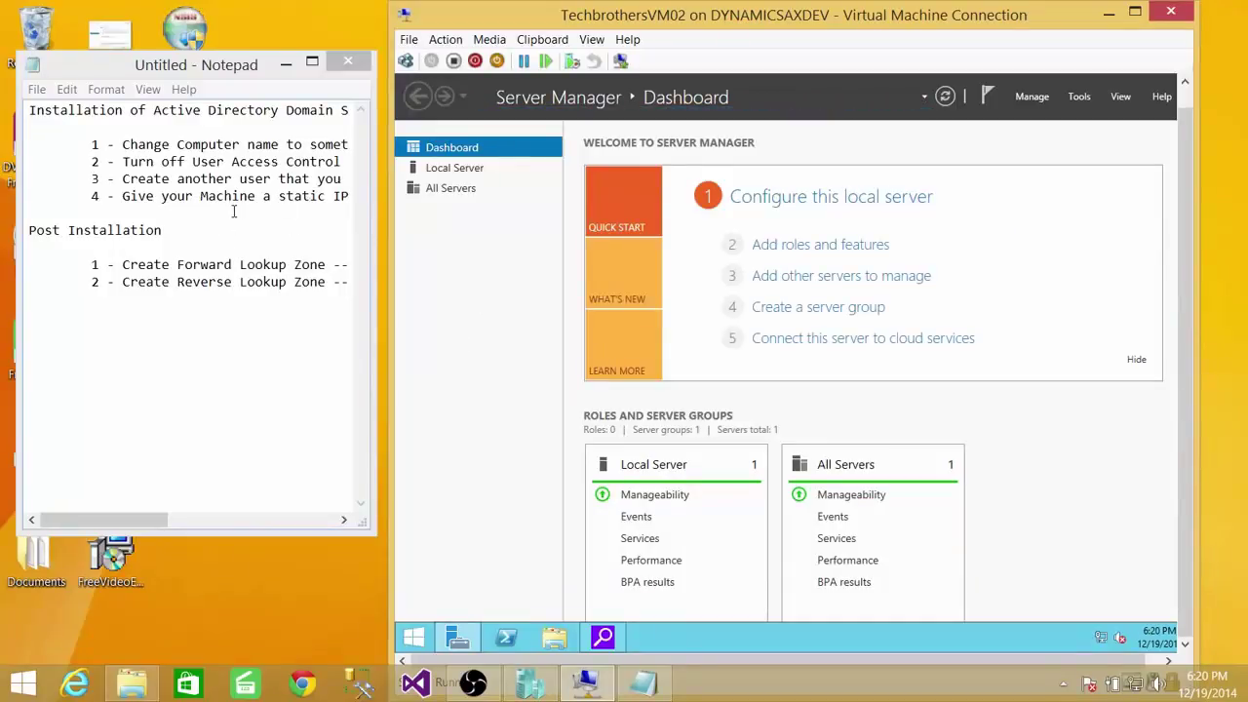
# Open the Internet Protocol Version 4 (TCP/IPv4) properties of the server's Ethernet adapter.
pyautogui.click(203, 209)
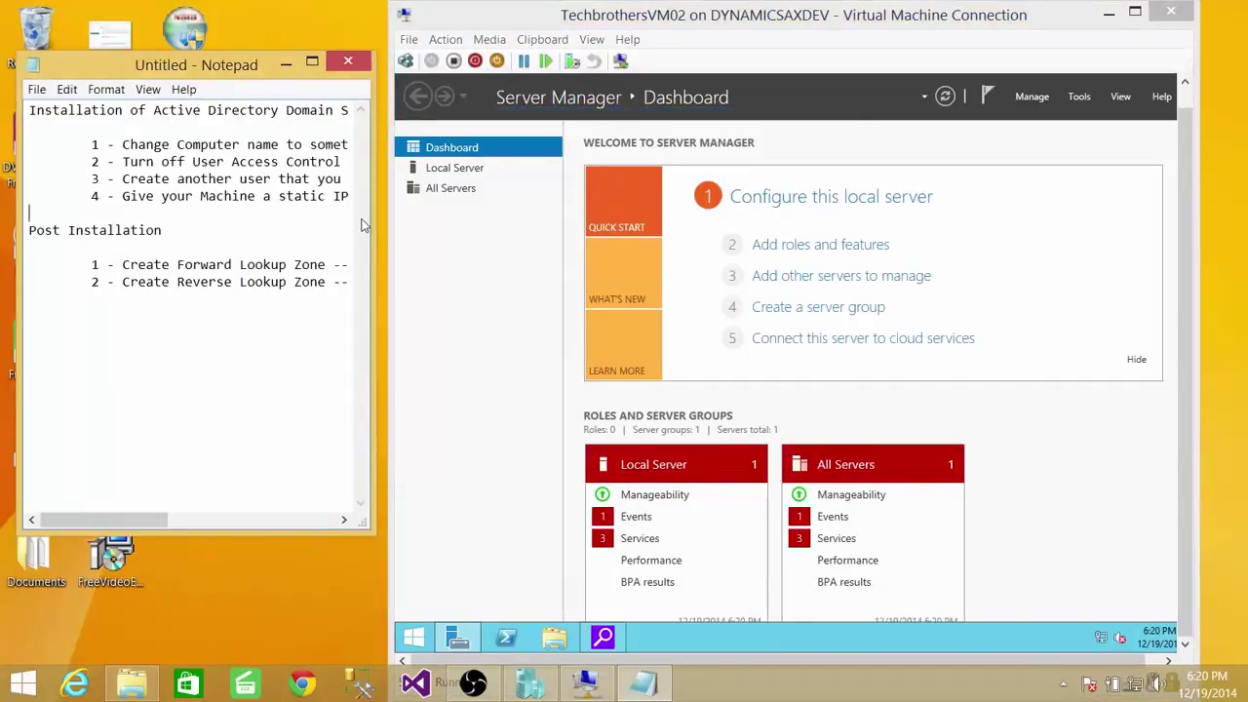
pyautogui.rightClick(1107, 639)
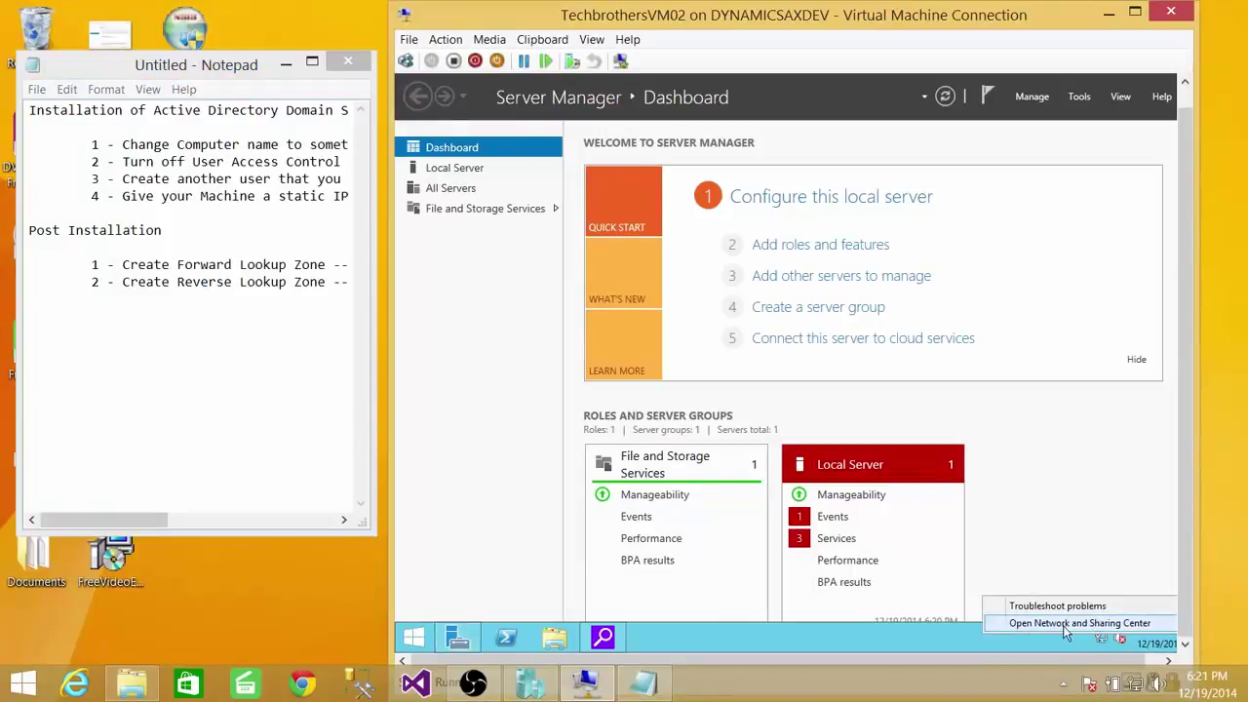
pyautogui.click(1100, 626)
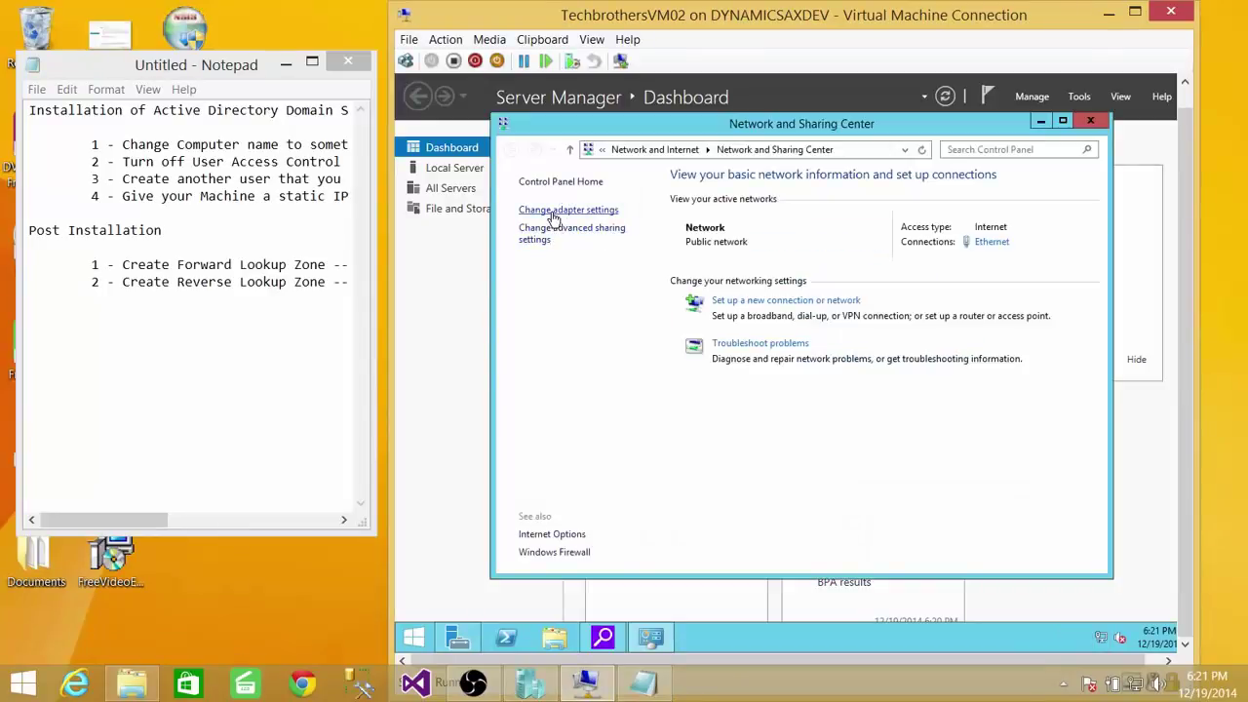
pyautogui.click(572, 211)
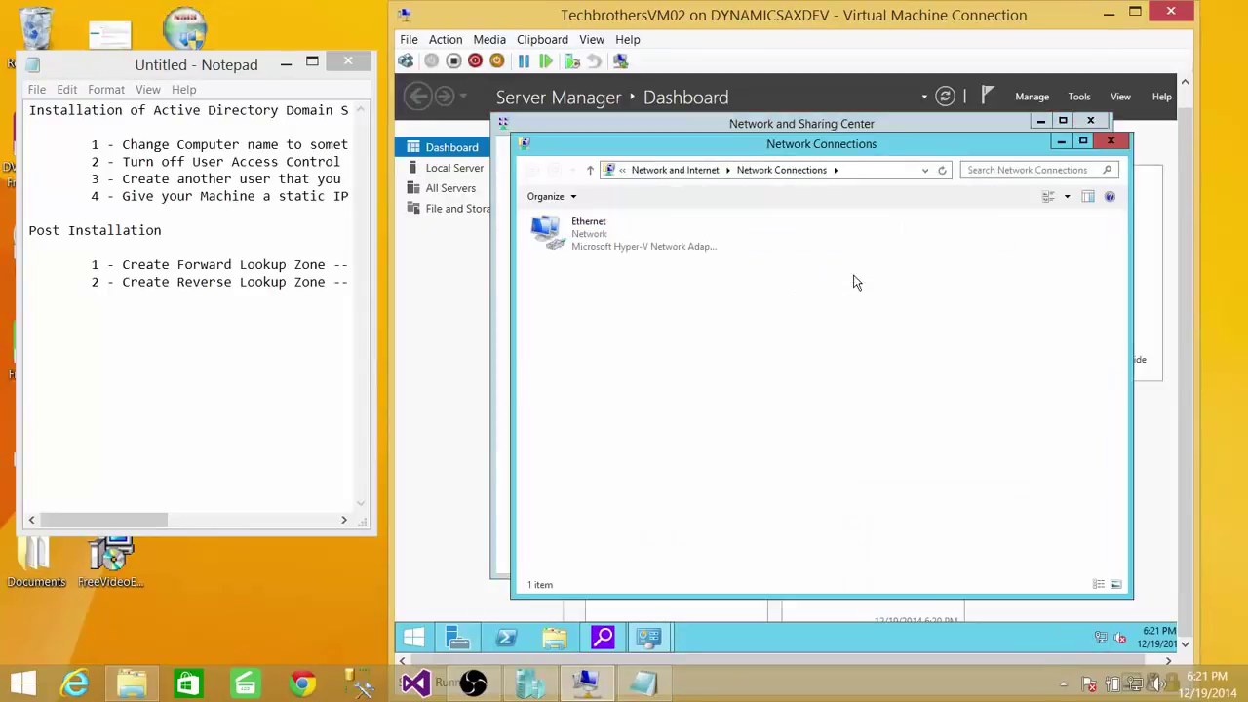
pyautogui.click(597, 234)
pyautogui.rightClick(602, 231)
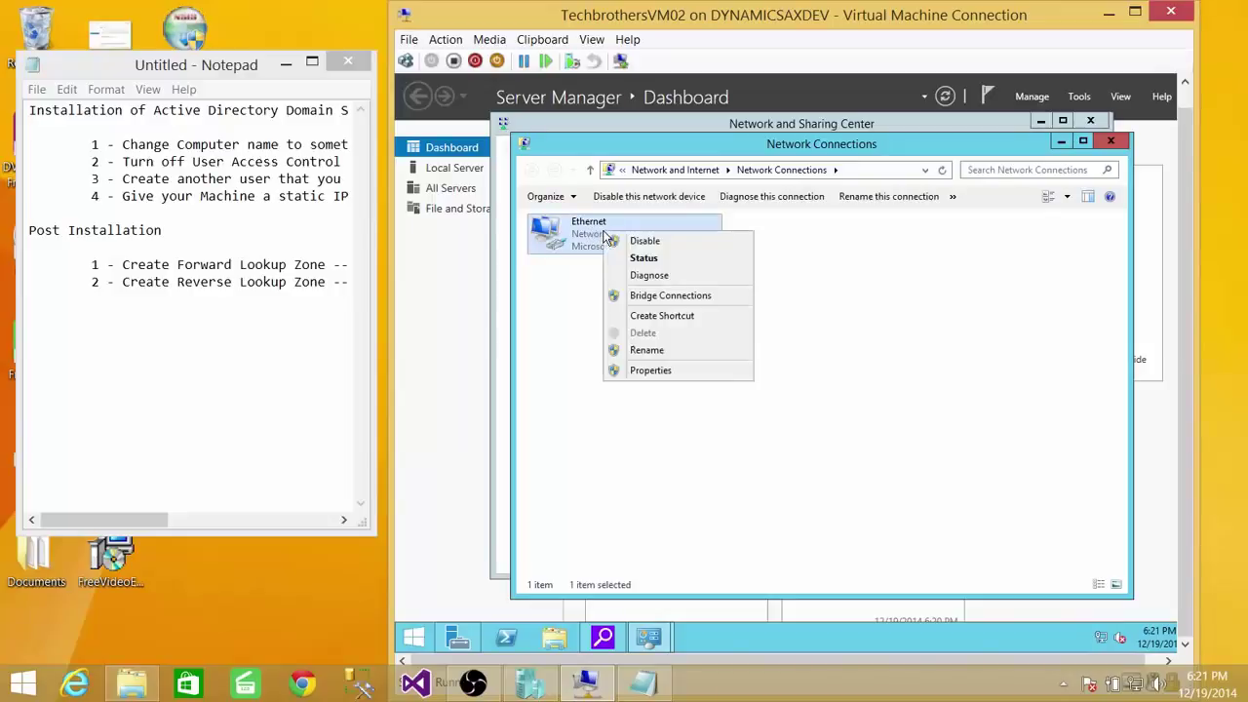
pyautogui.click(659, 371)
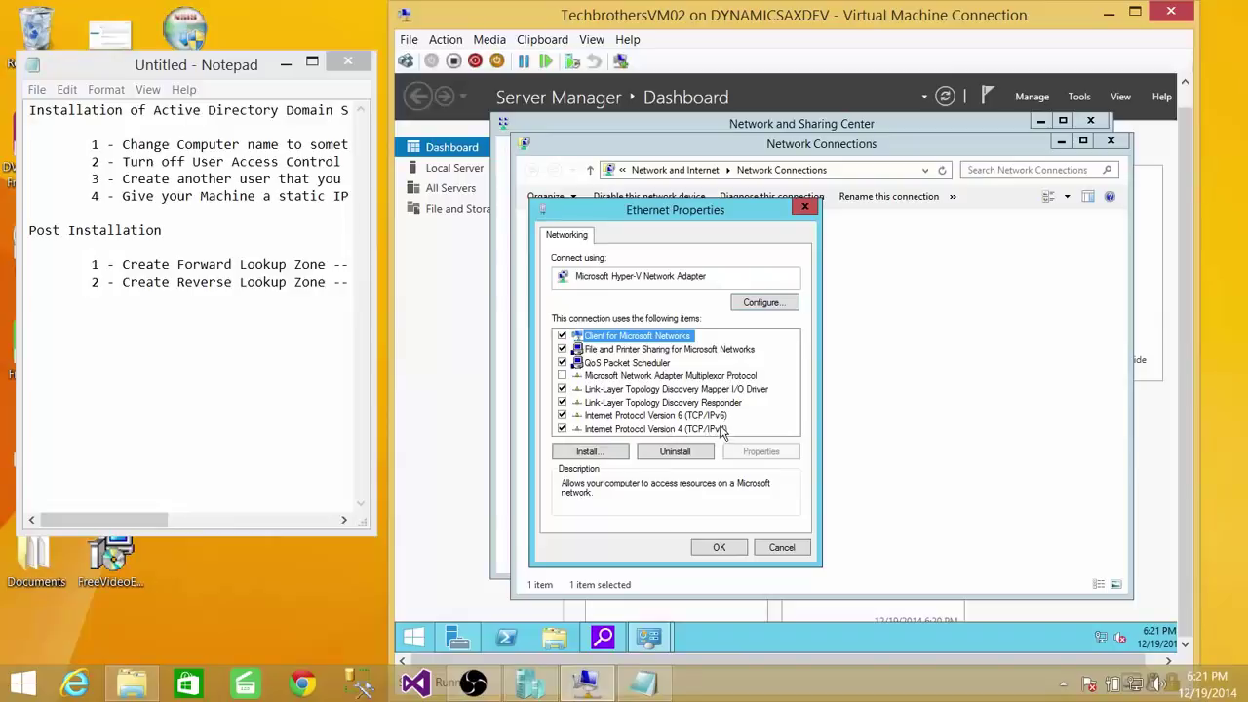
pyautogui.click(726, 429)
pyautogui.click(759, 451)
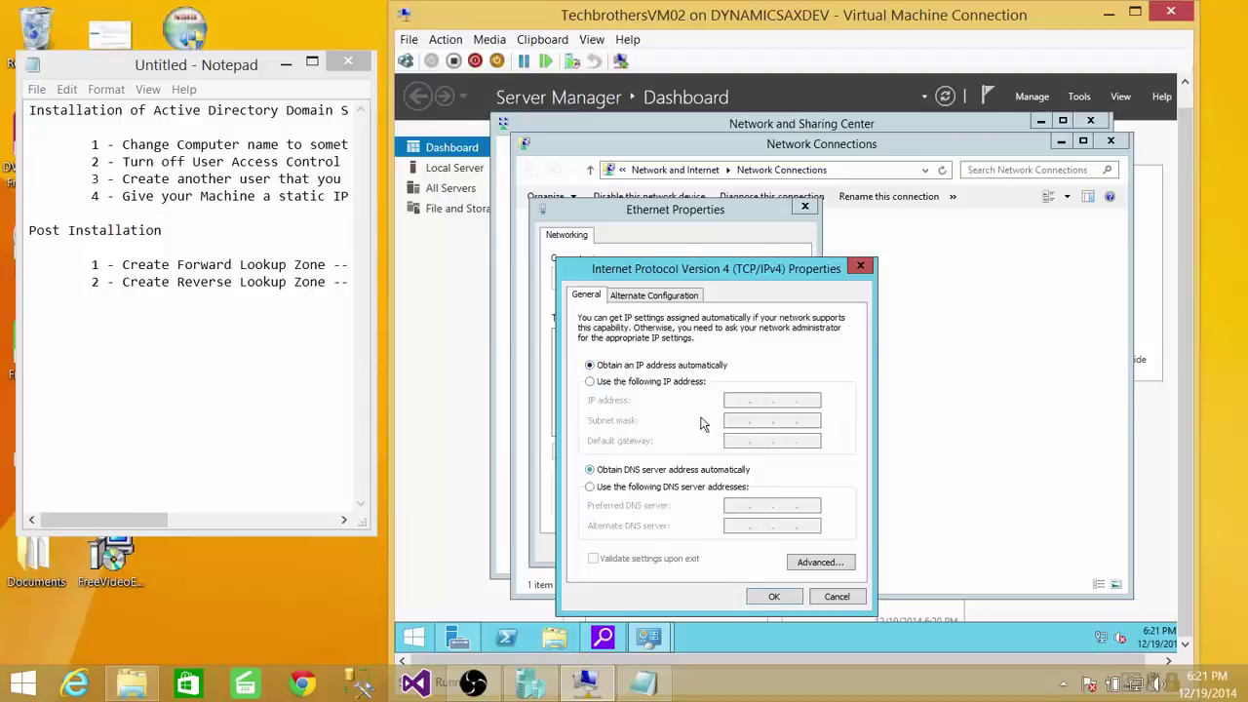
# Assign the static IP address 192.168.1.35 with subnet mask 255.255.255.0.
pyautogui.click(592, 383)
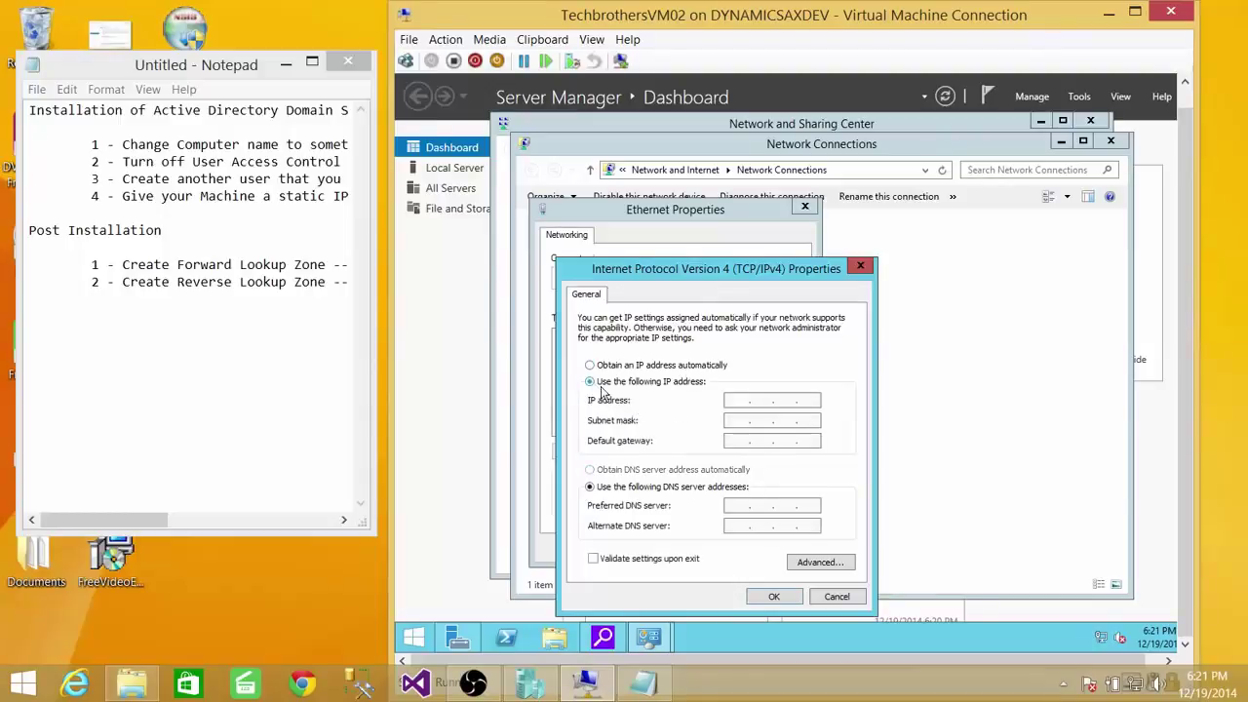
pyautogui.click(741, 400)
pyautogui.write('192')
pyautogui.write('168')
pyautogui.write('35')
pyautogui.click(739, 419)
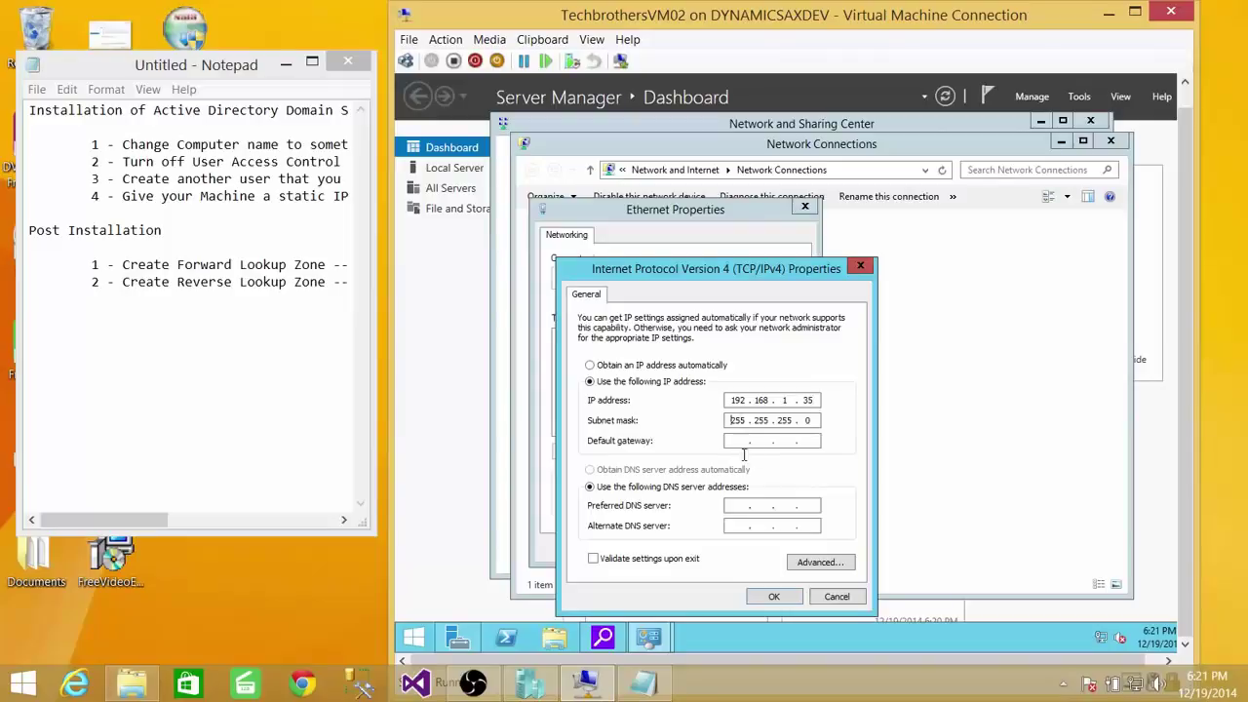
# Set the default gateway to 192.168.1.254.
pyautogui.click(741, 440)
pyautogui.write('192 . 168')
pyautogui.press('BackSpace')
pyautogui.write('2')
# Enter preferred and alternate DNS server addresses starting with 8.8, apply the Ethernet settings and close the network windows.
pyautogui.write('.8')
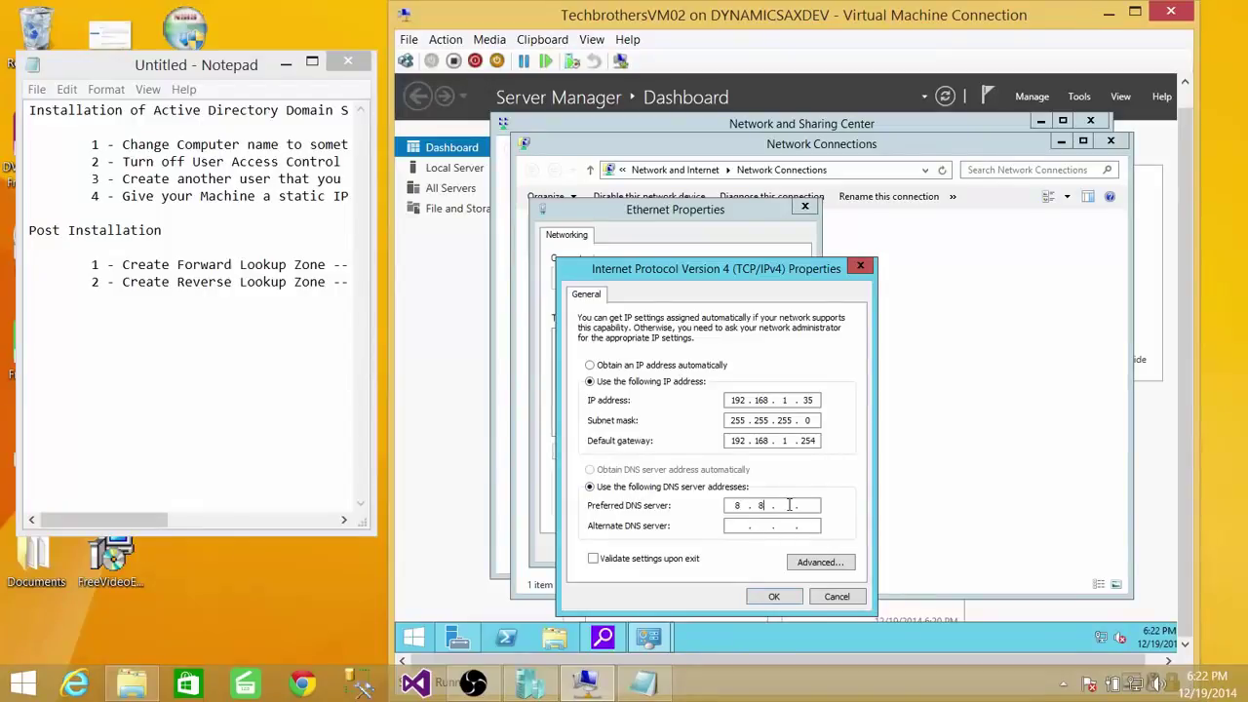
pyautogui.click(756, 528)
pyautogui.write('8 . 8')
pyautogui.click(773, 598)
pyautogui.click(726, 551)
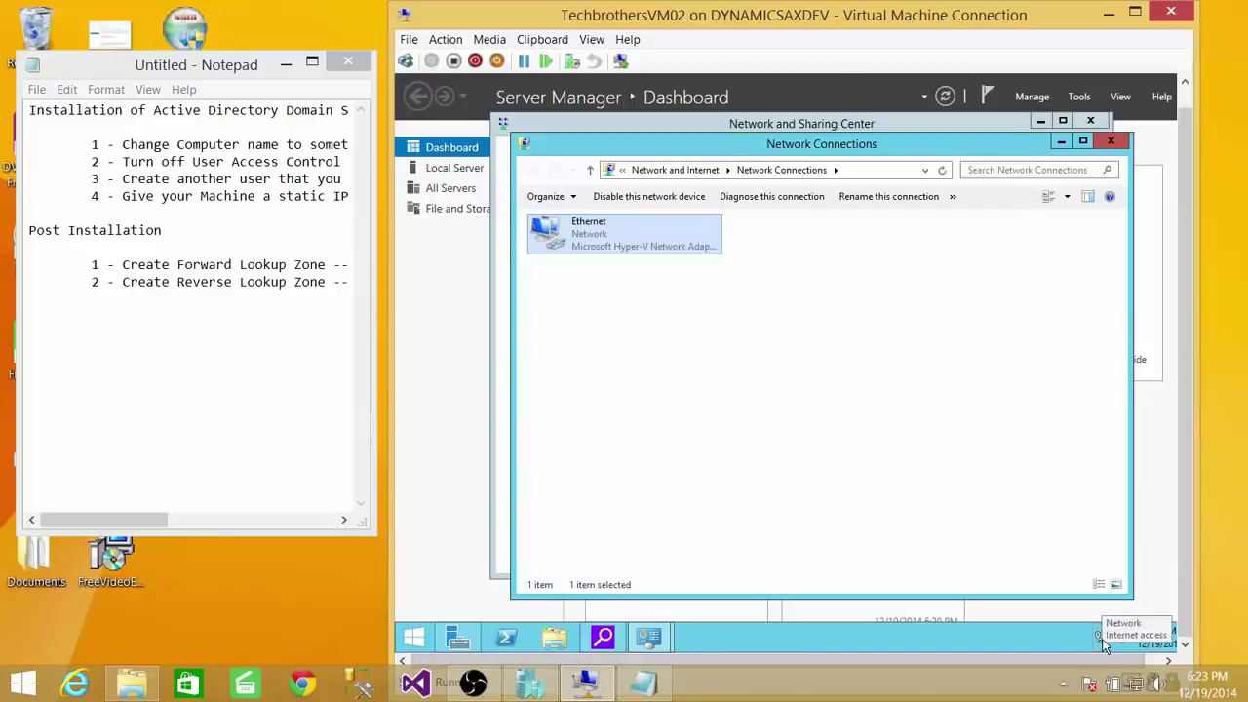
pyautogui.click(1110, 140)
pyautogui.click(1093, 126)
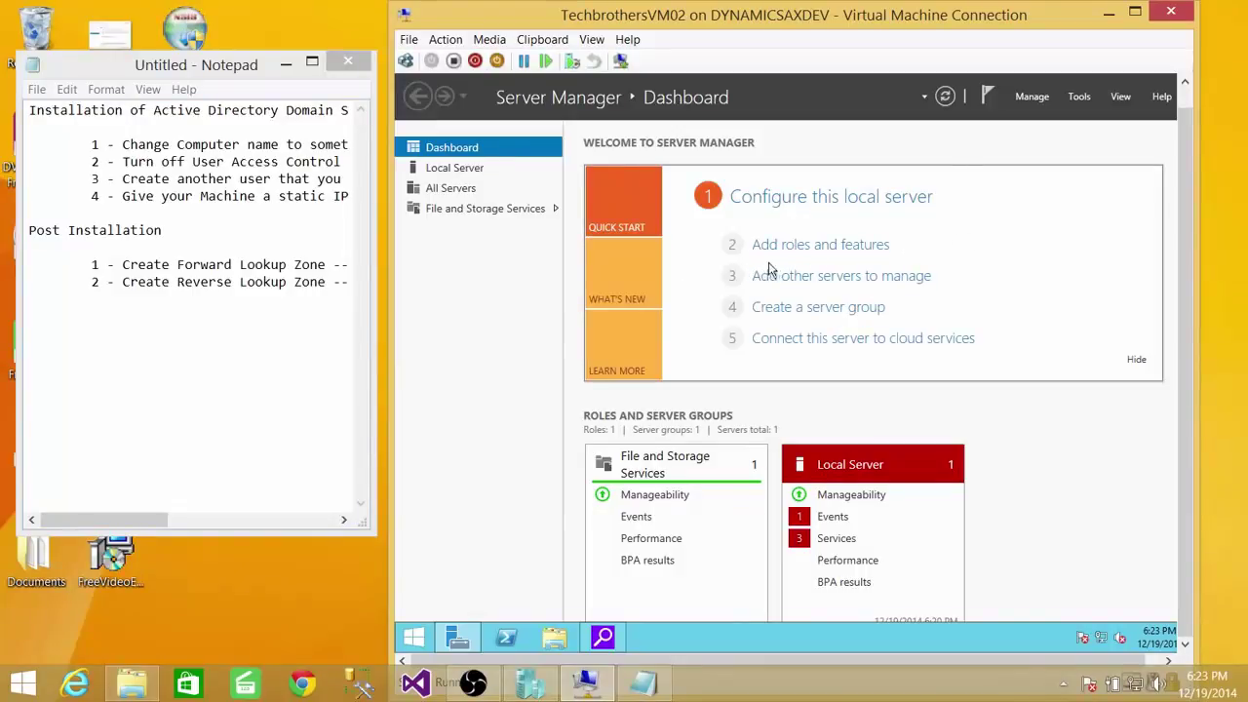
# Start adding roles on TechbrothersDC and select Active Directory Domain Services with its required features and management tools.
pyautogui.click(852, 248)
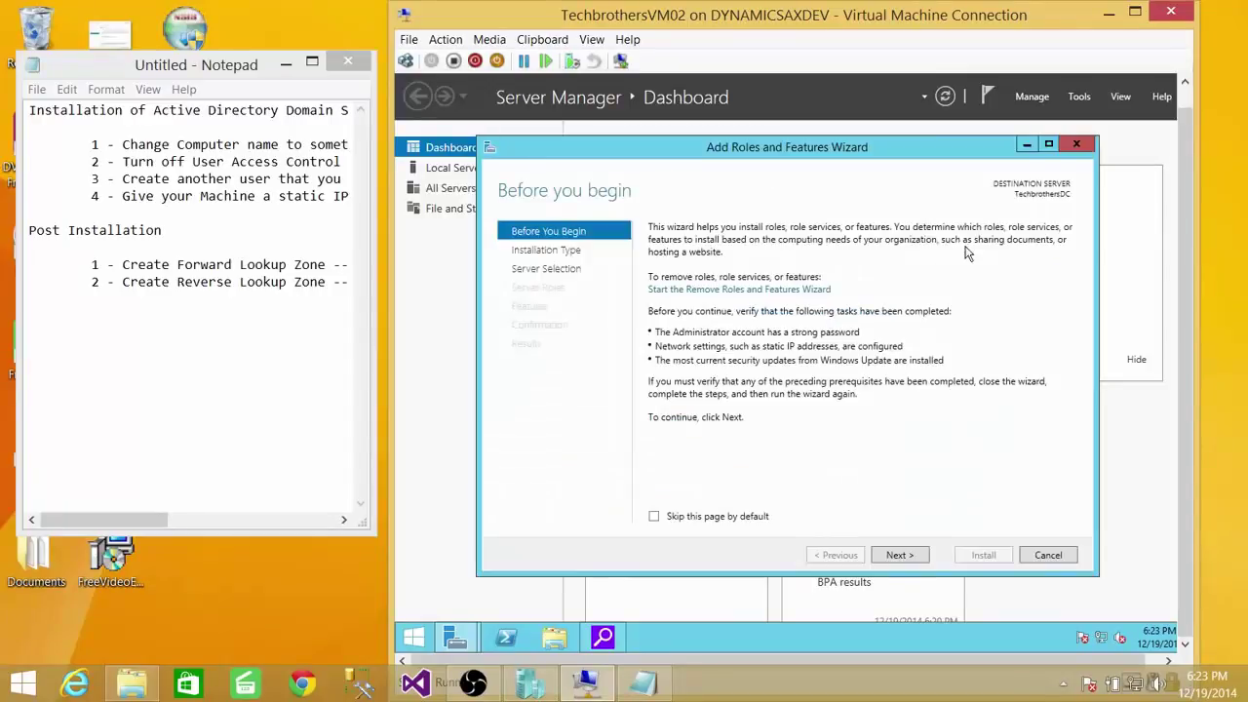
pyautogui.click(898, 555)
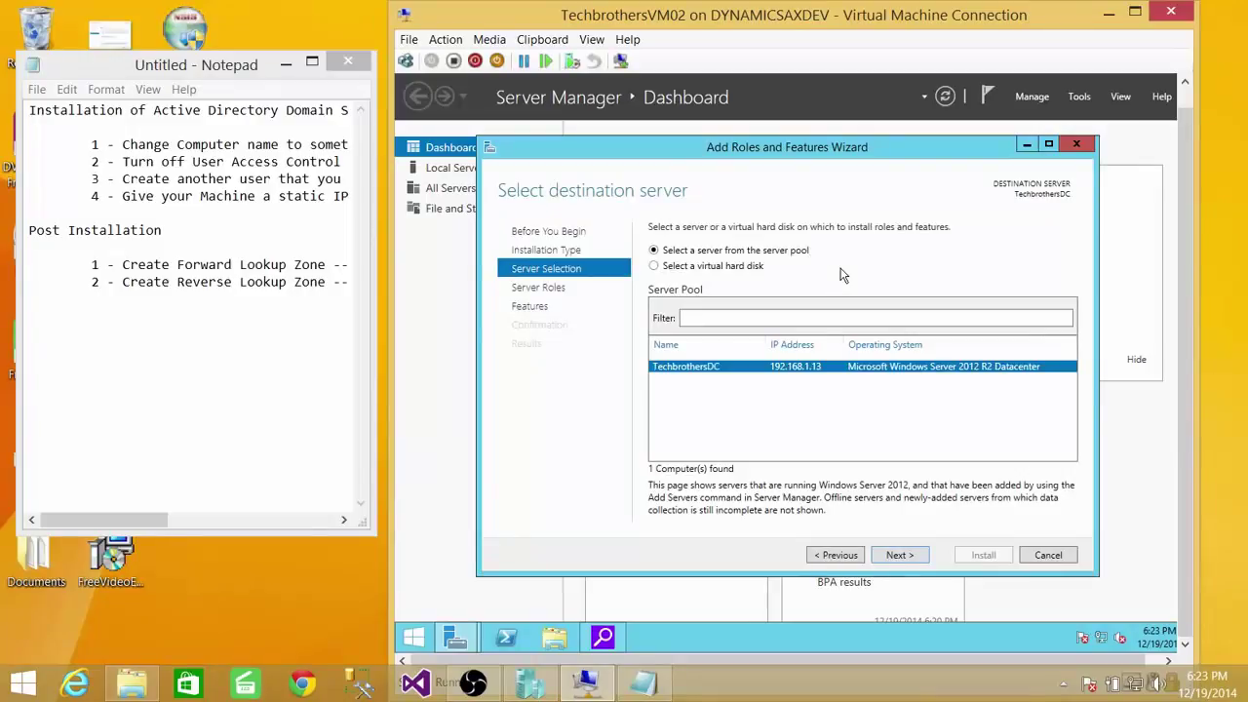
pyautogui.click(921, 555)
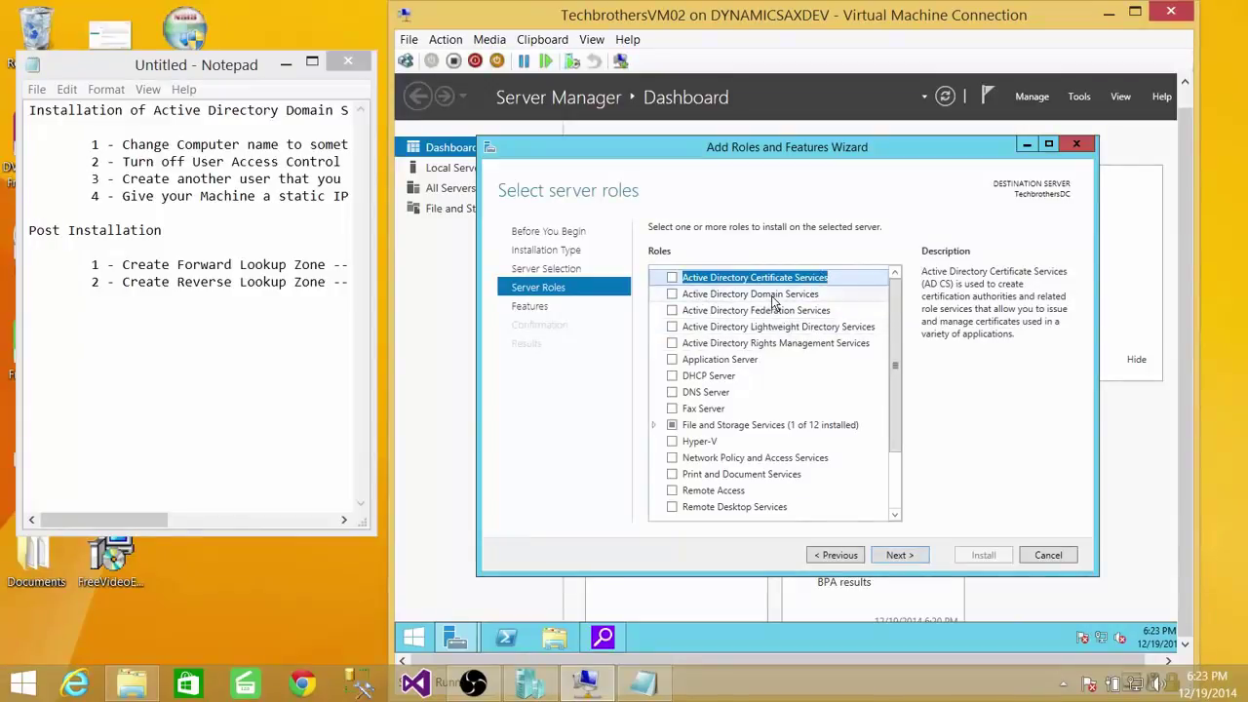
pyautogui.click(673, 296)
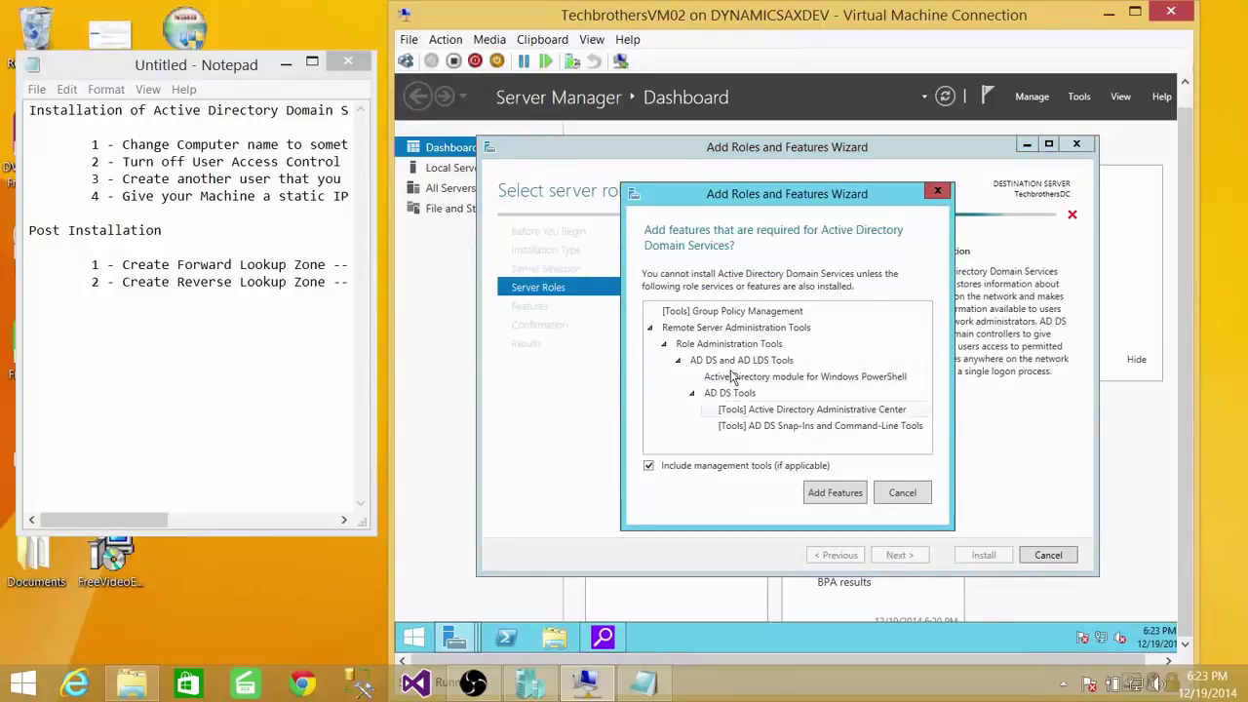
pyautogui.click(842, 494)
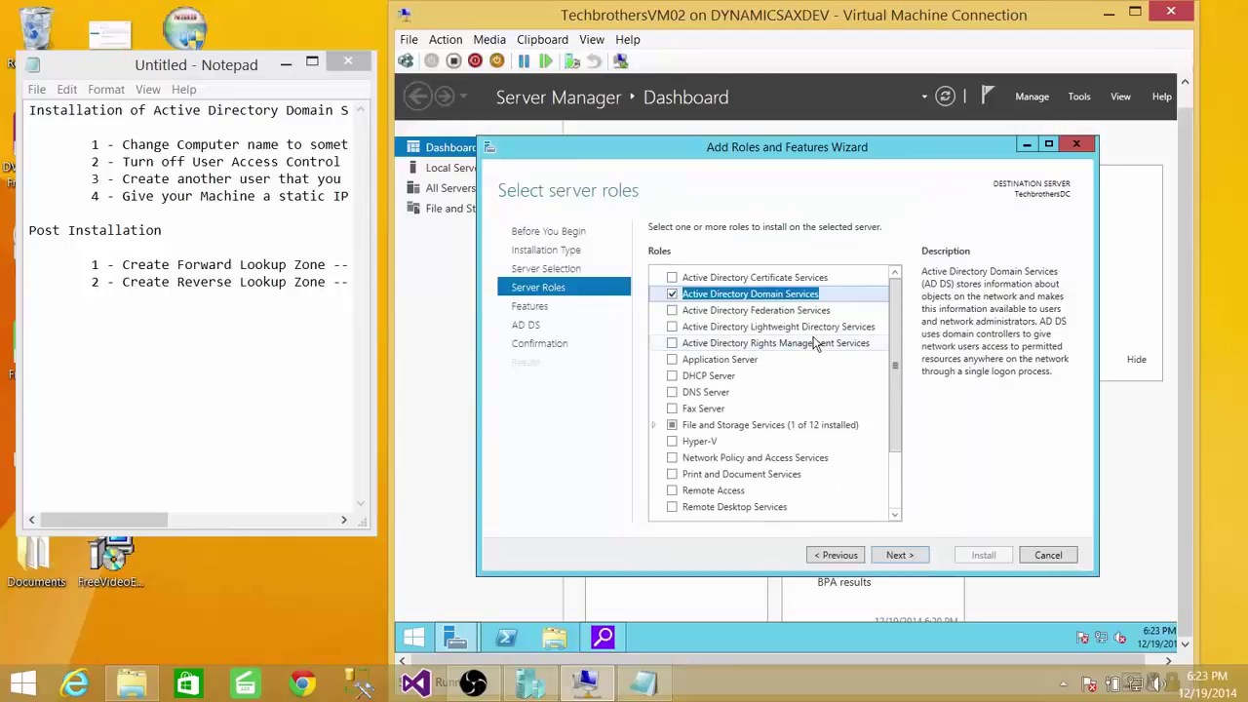
# Add HTTP Activation with its required features and Non-HTTP Activation under .NET Framework 3.5 Features to the installation.
pyautogui.click(899, 555)
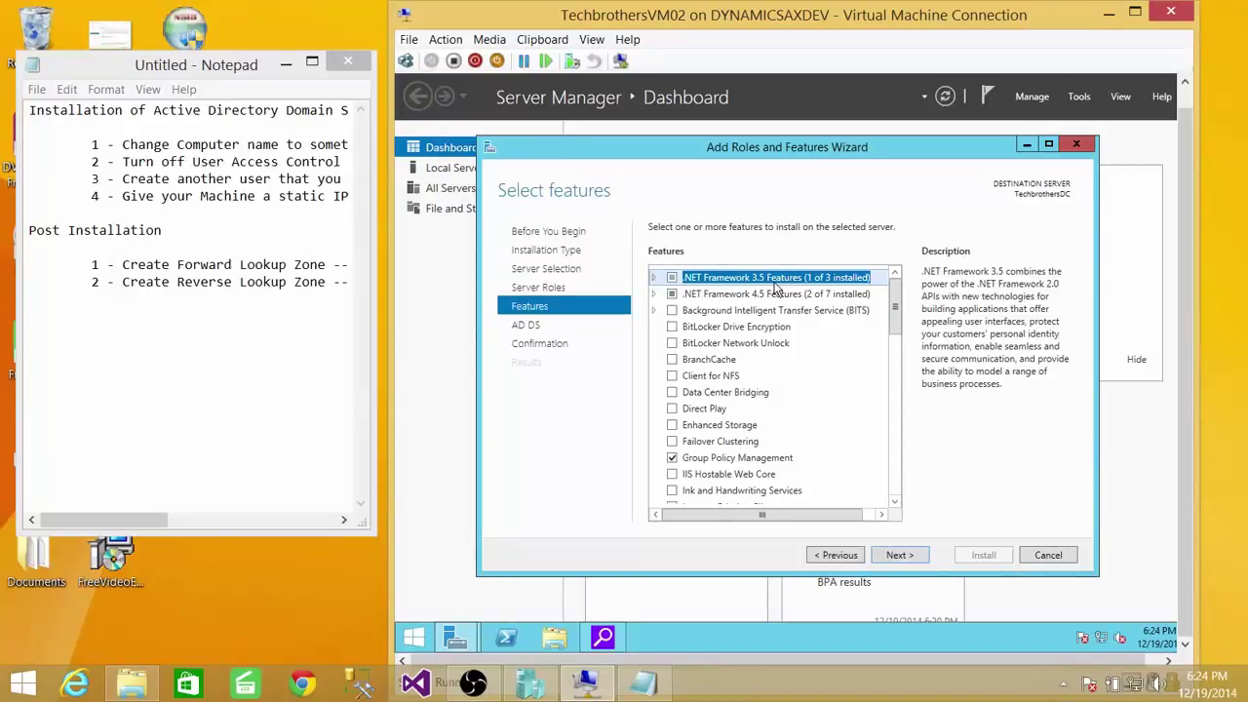
pyautogui.click(654, 278)
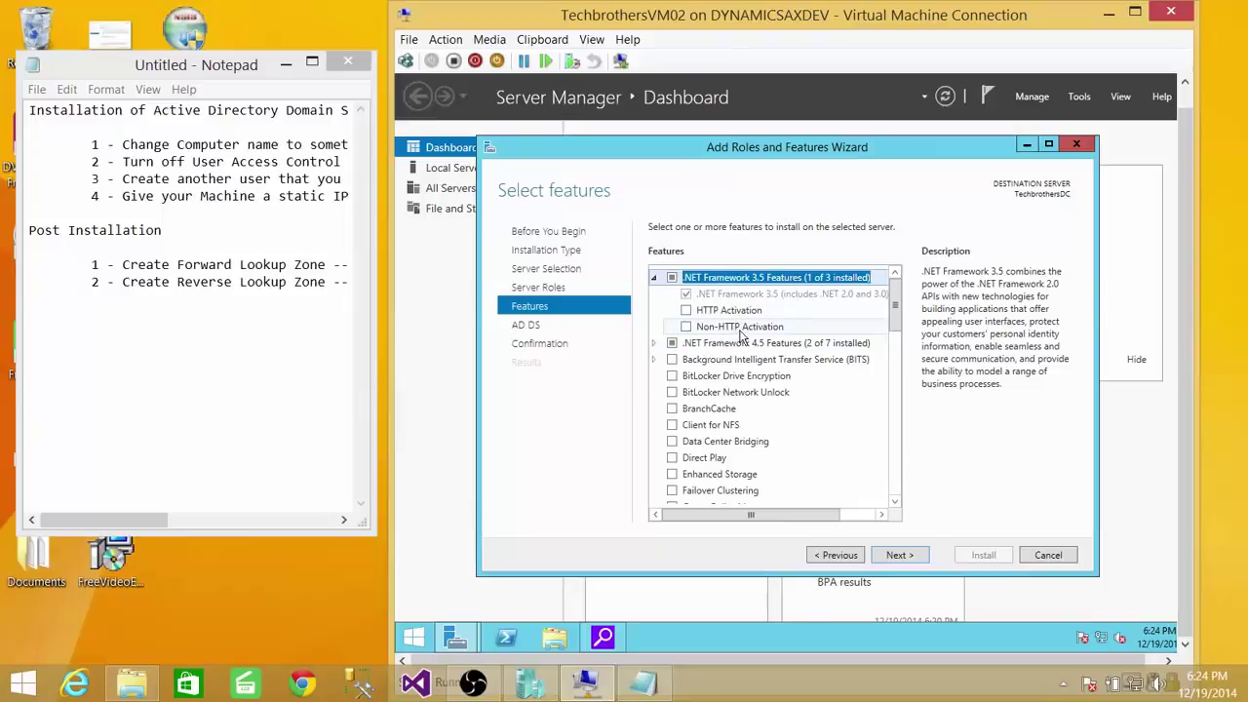
pyautogui.click(685, 310)
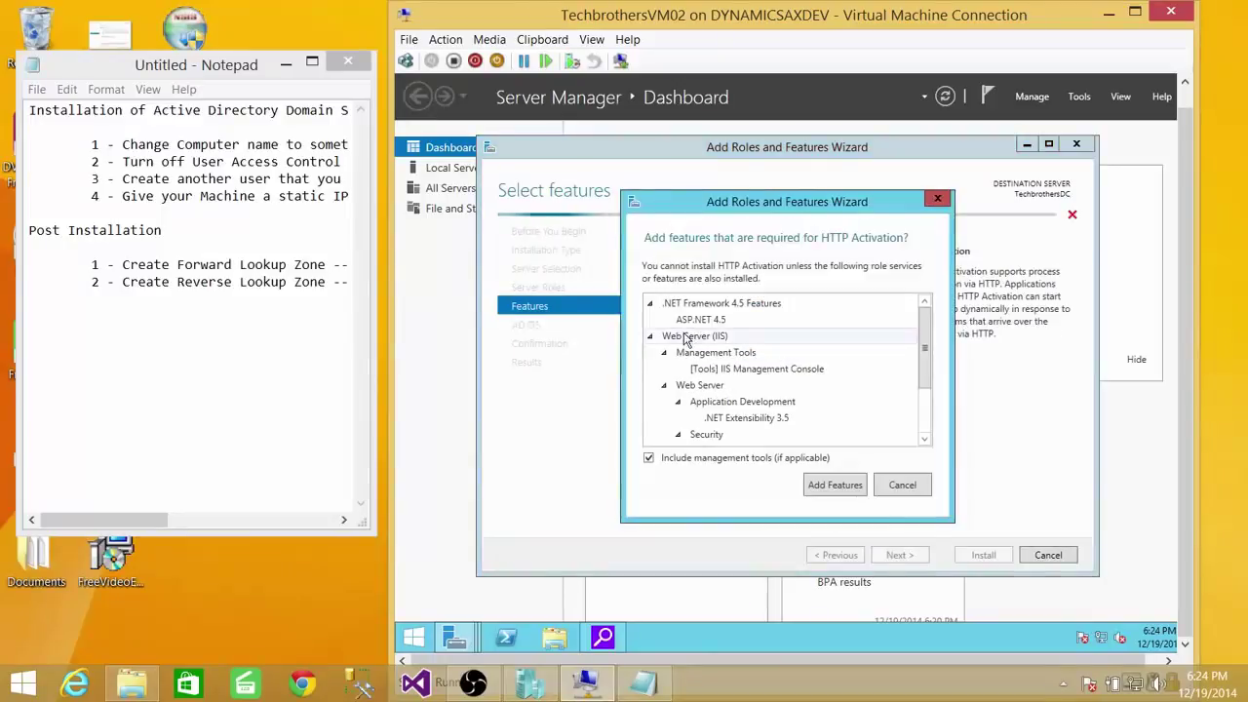
pyautogui.click(832, 485)
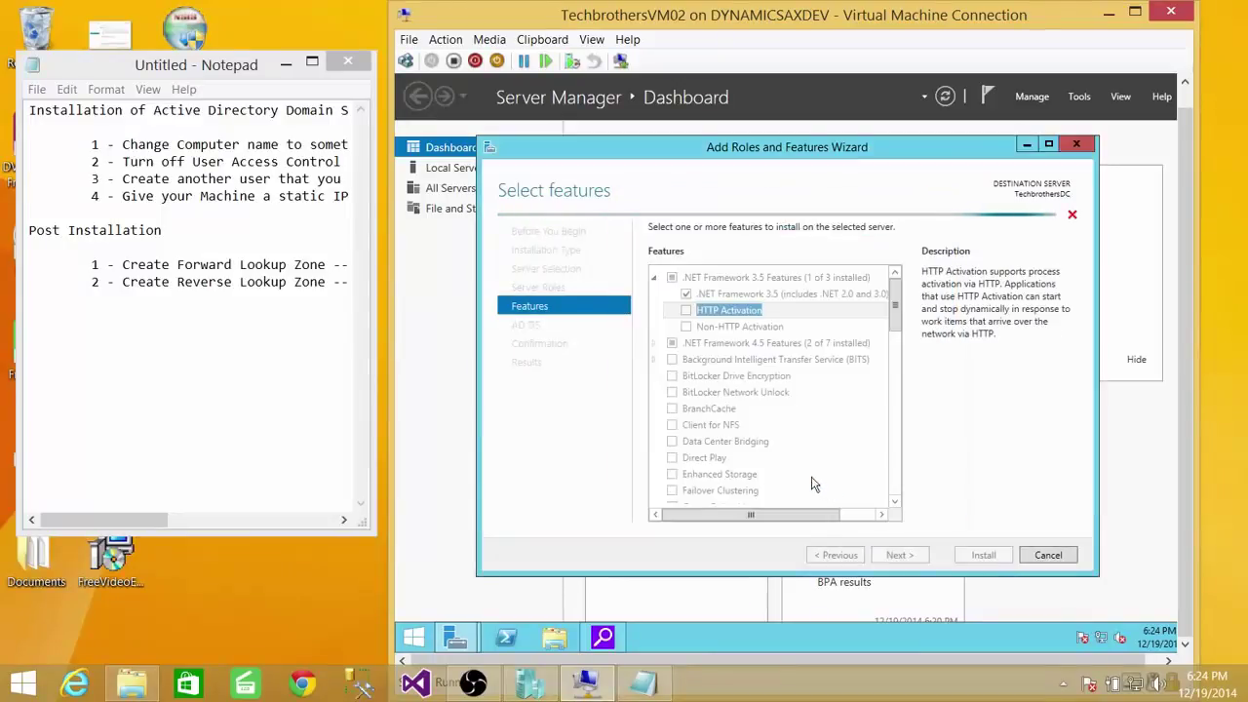
pyautogui.click(685, 327)
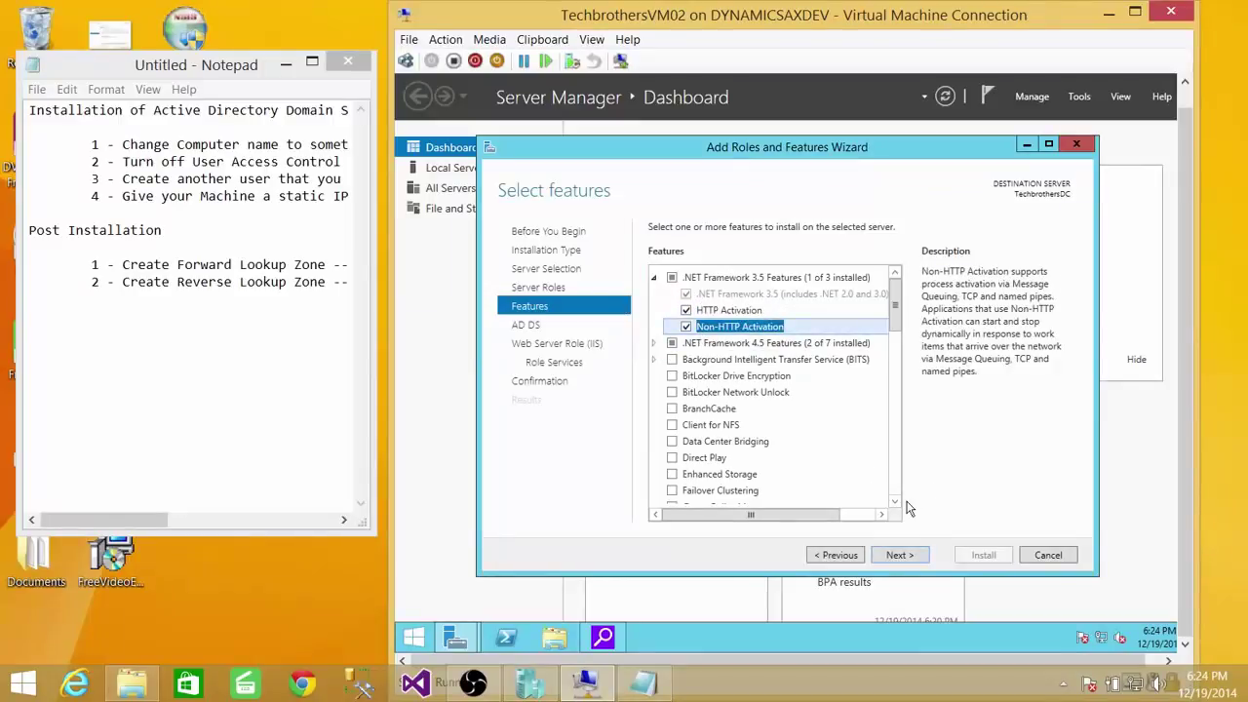
pyautogui.click(899, 555)
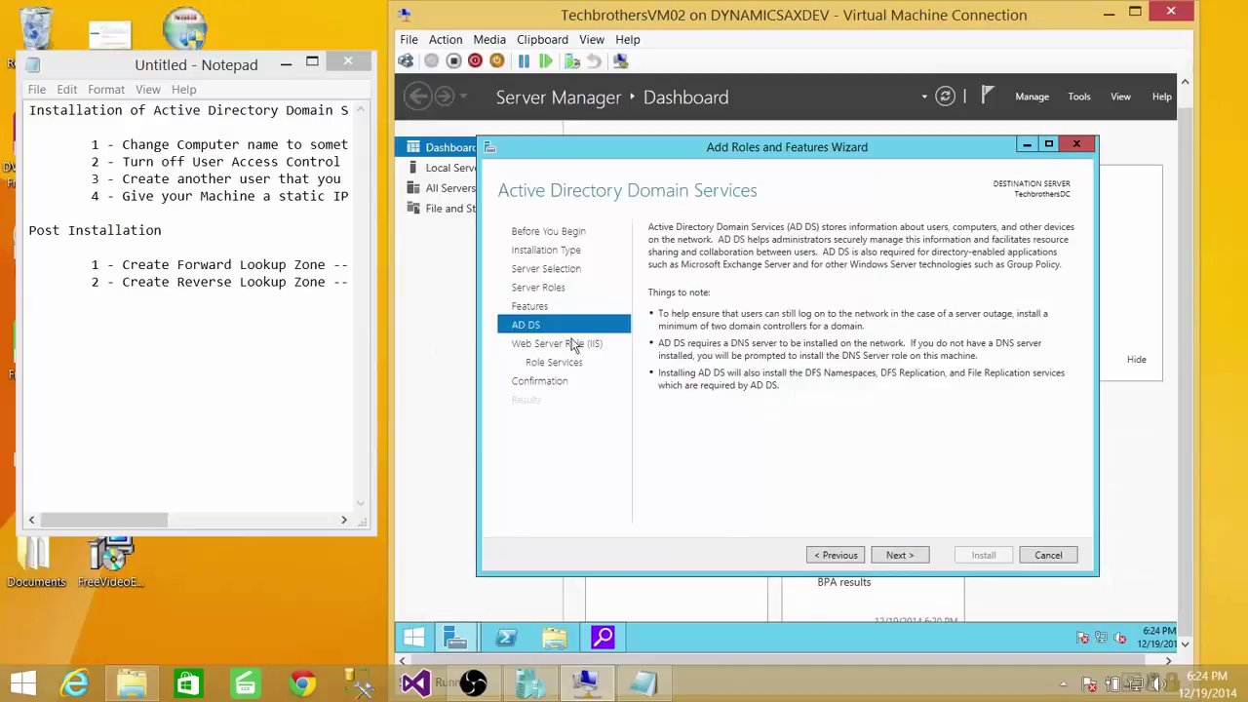
# Accept the default Web Server (IIS) role services, install the selected roles and features, and close the wizard once installation finishes.
pyautogui.click(899, 555)
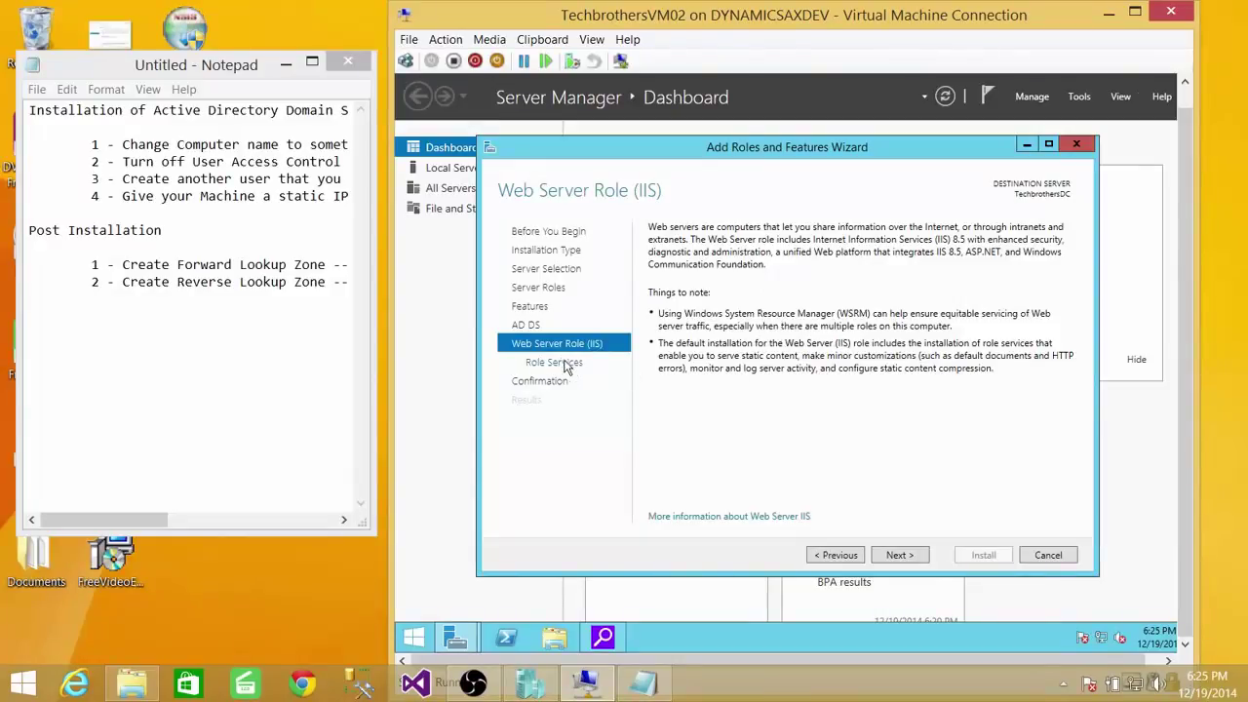
pyautogui.click(899, 555)
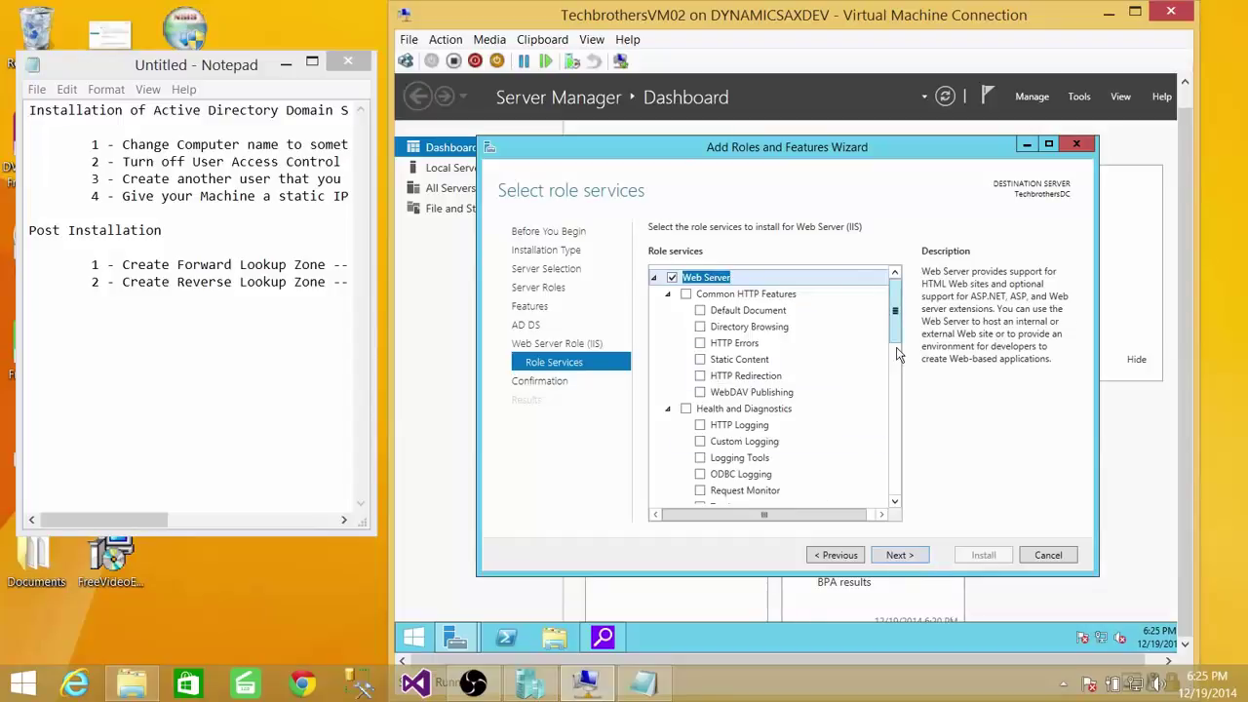
pyautogui.click(899, 554)
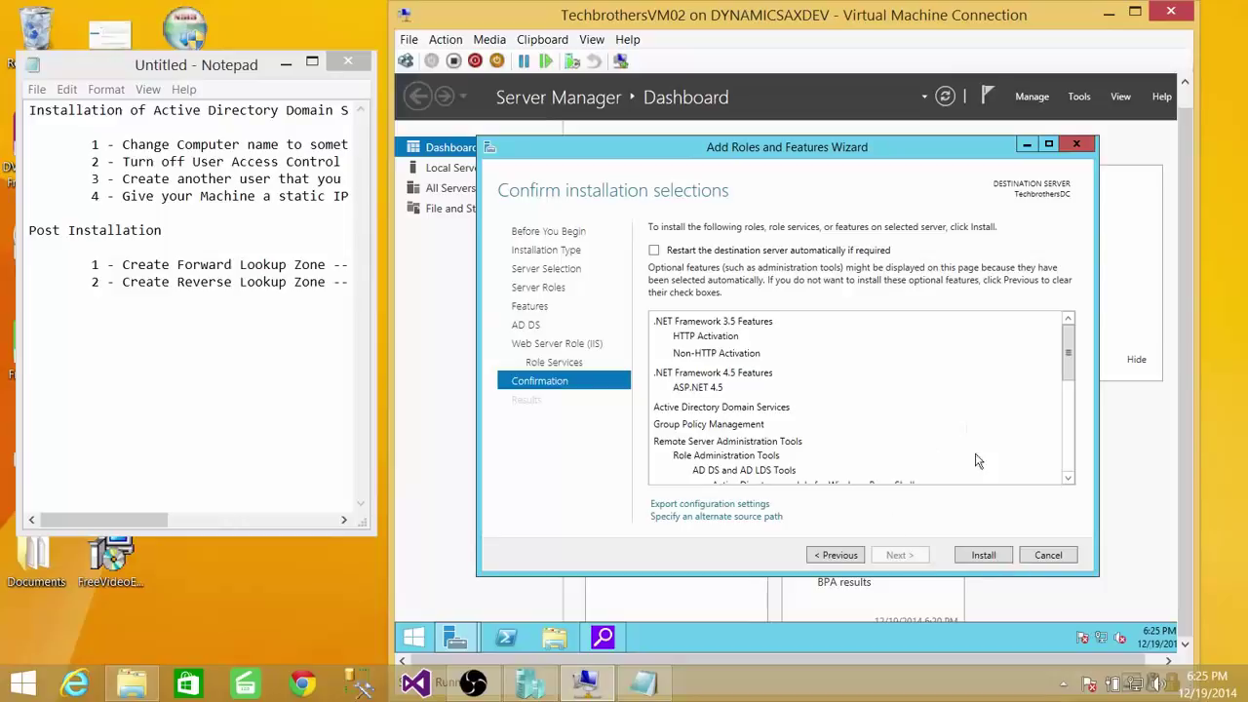
pyautogui.click(984, 555)
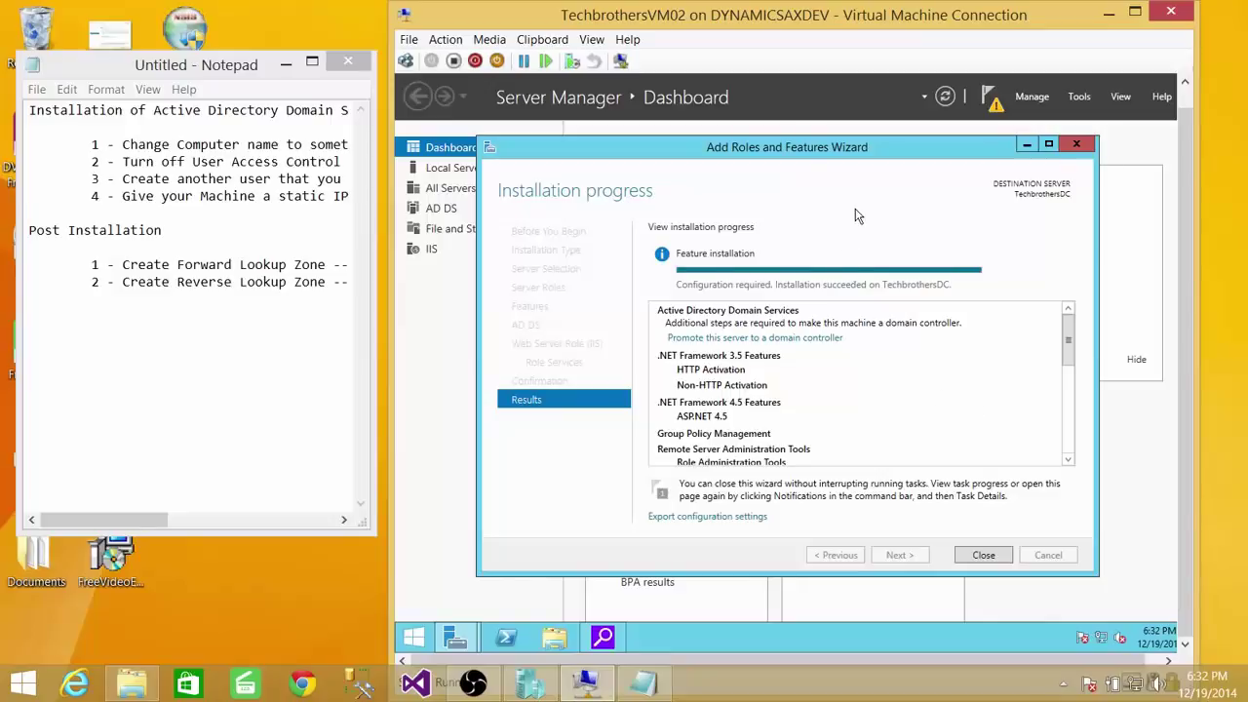
pyautogui.click(983, 554)
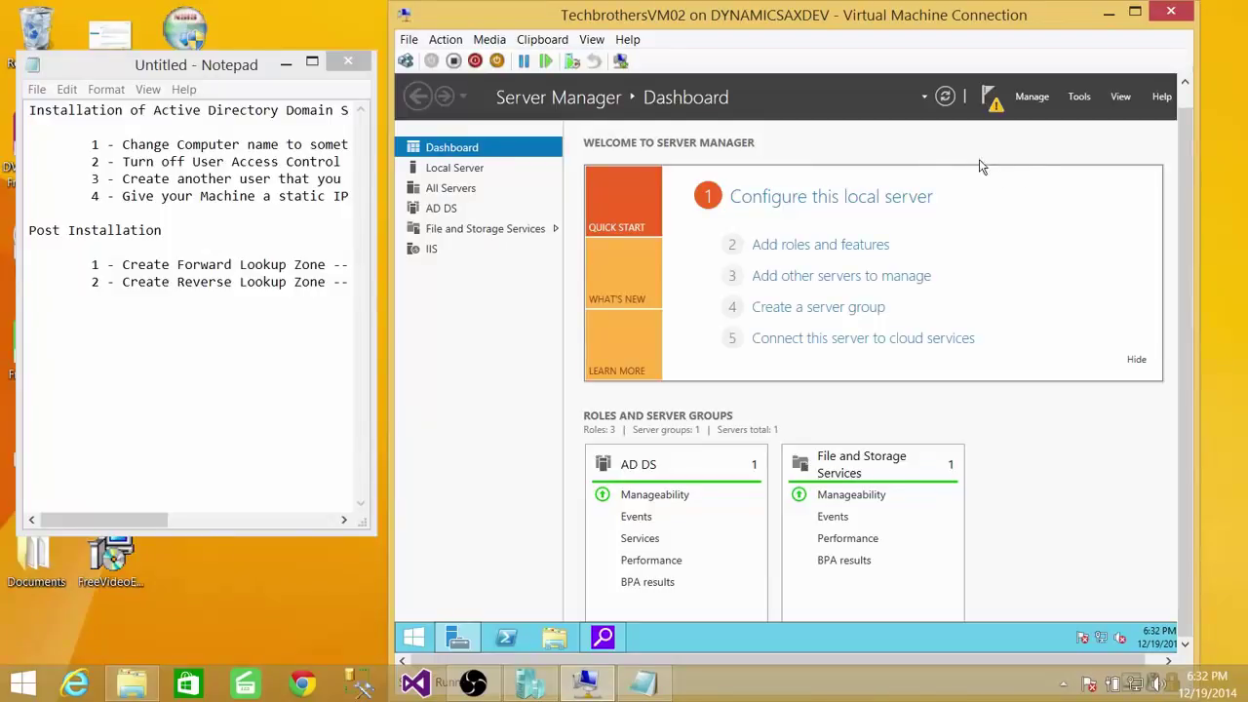
# Start promoting the server to a domain controller and choose to add a new forest.
pyautogui.click(997, 108)
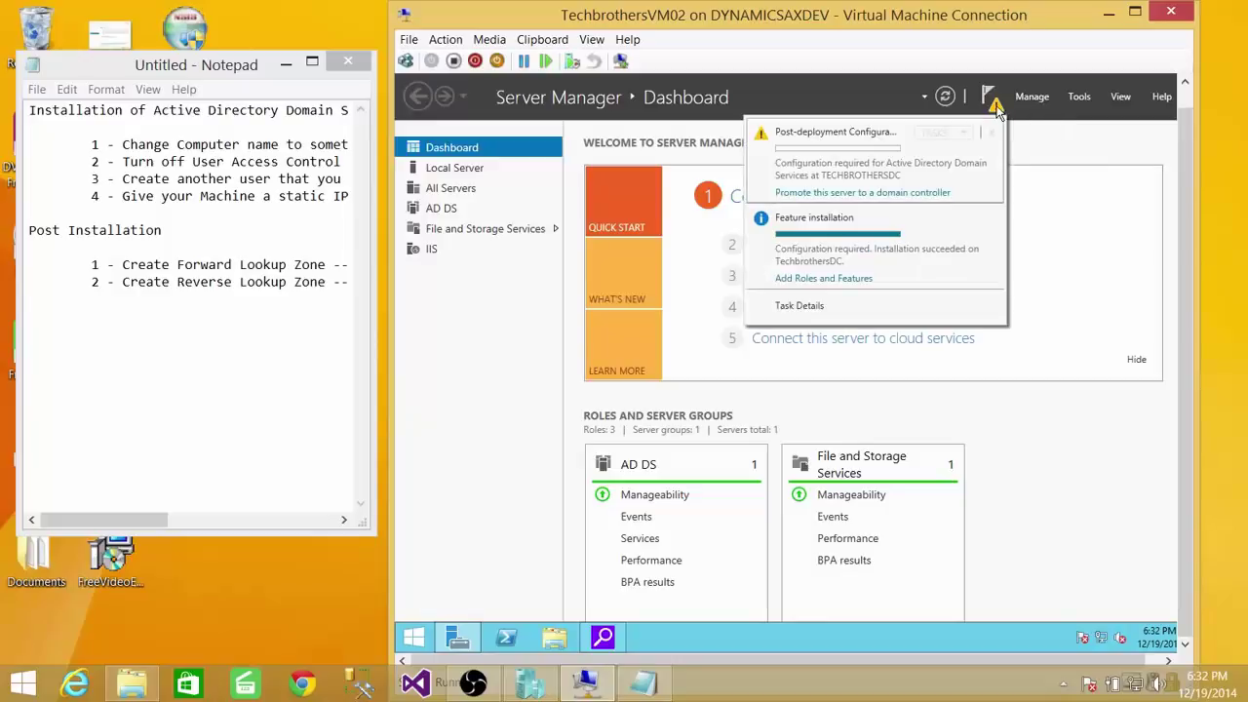
pyautogui.click(905, 195)
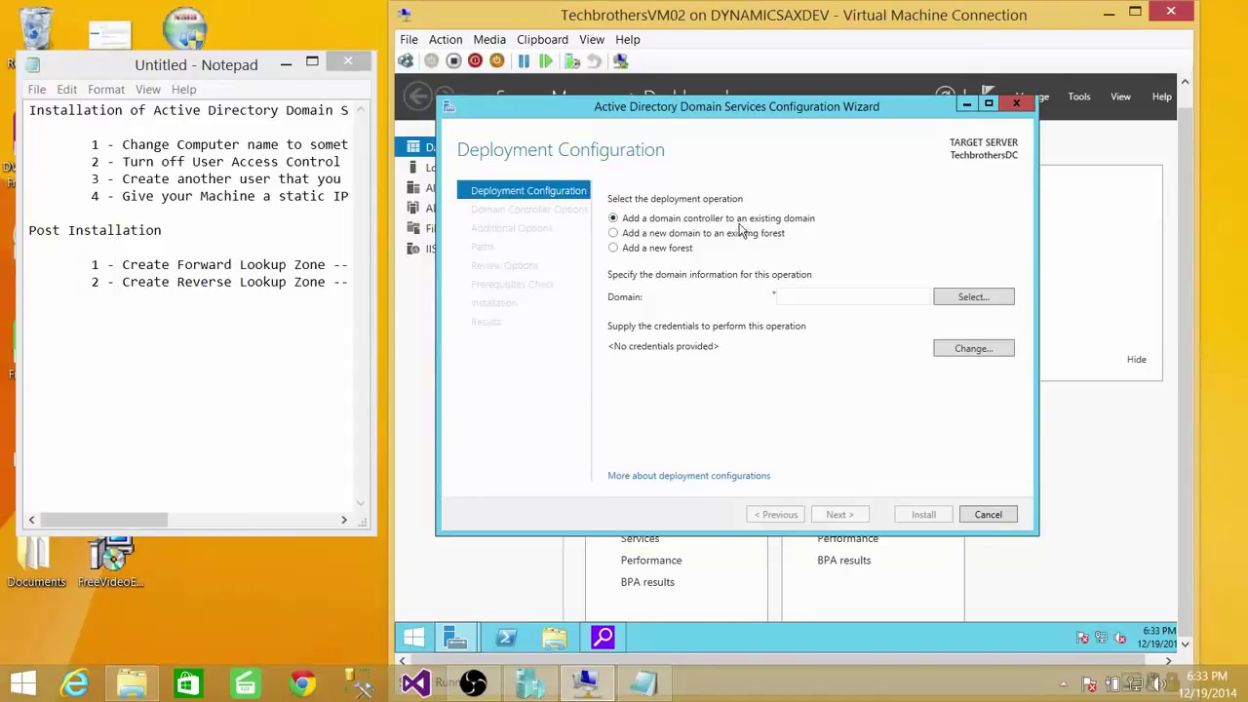
pyautogui.click(616, 250)
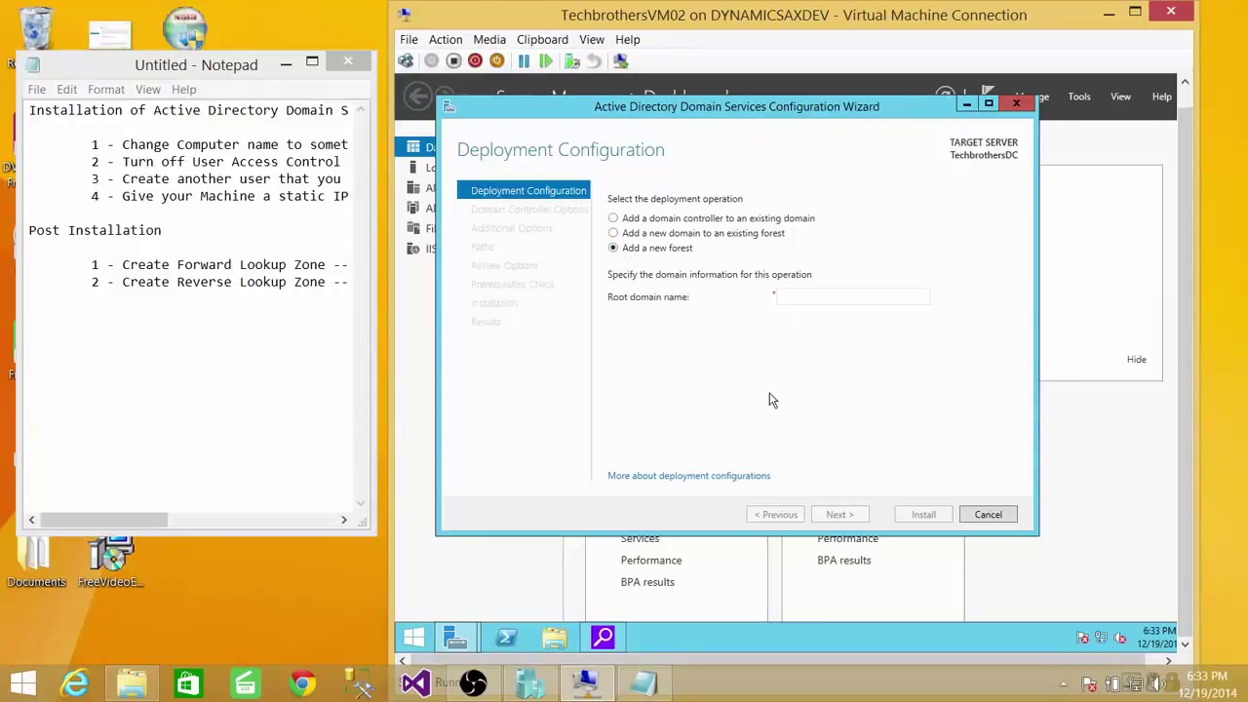
# Set the root domain name to Techbrothers.local and continue to the domain controller options.
pyautogui.click(817, 298)
pyautogui.write('Techbreo')
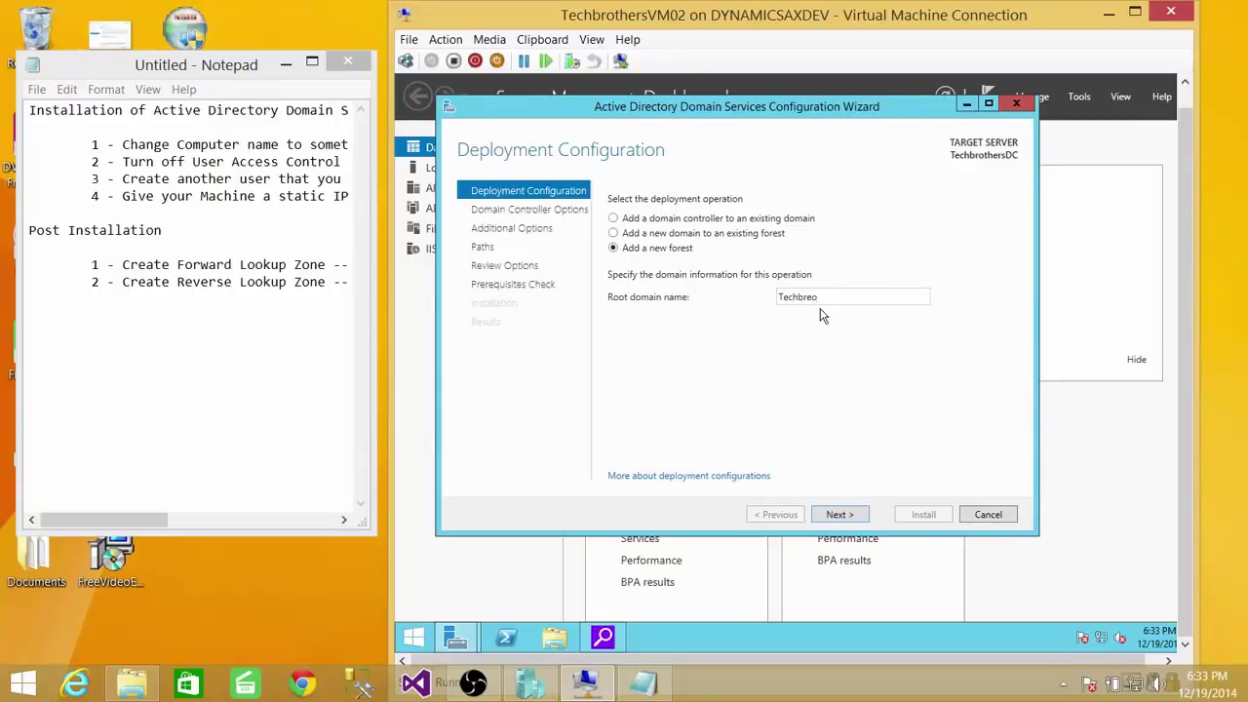
pyautogui.press('BackSpace')
pyautogui.press('BackSpace')
pyautogui.write('others.com')
pyautogui.press('BackSpace')
pyautogui.press('BackSpace')
pyautogui.press('BackSpace')
pyautogui.write('local')
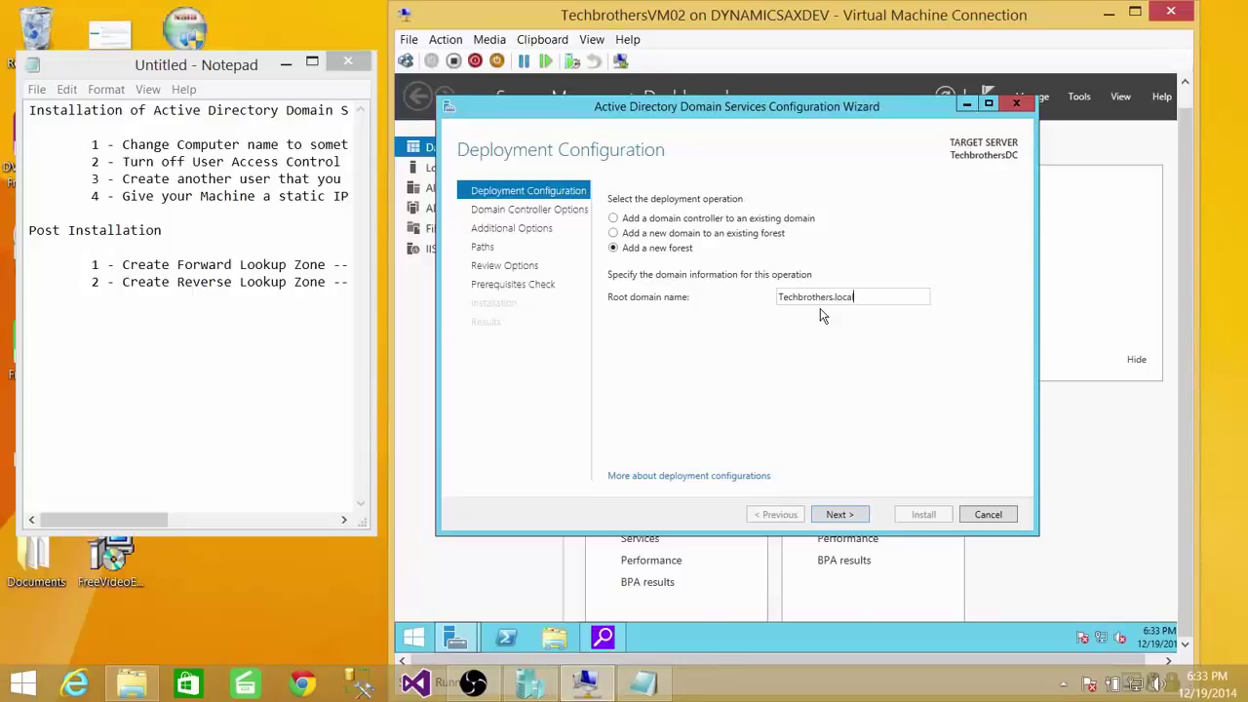
pyautogui.click(840, 515)
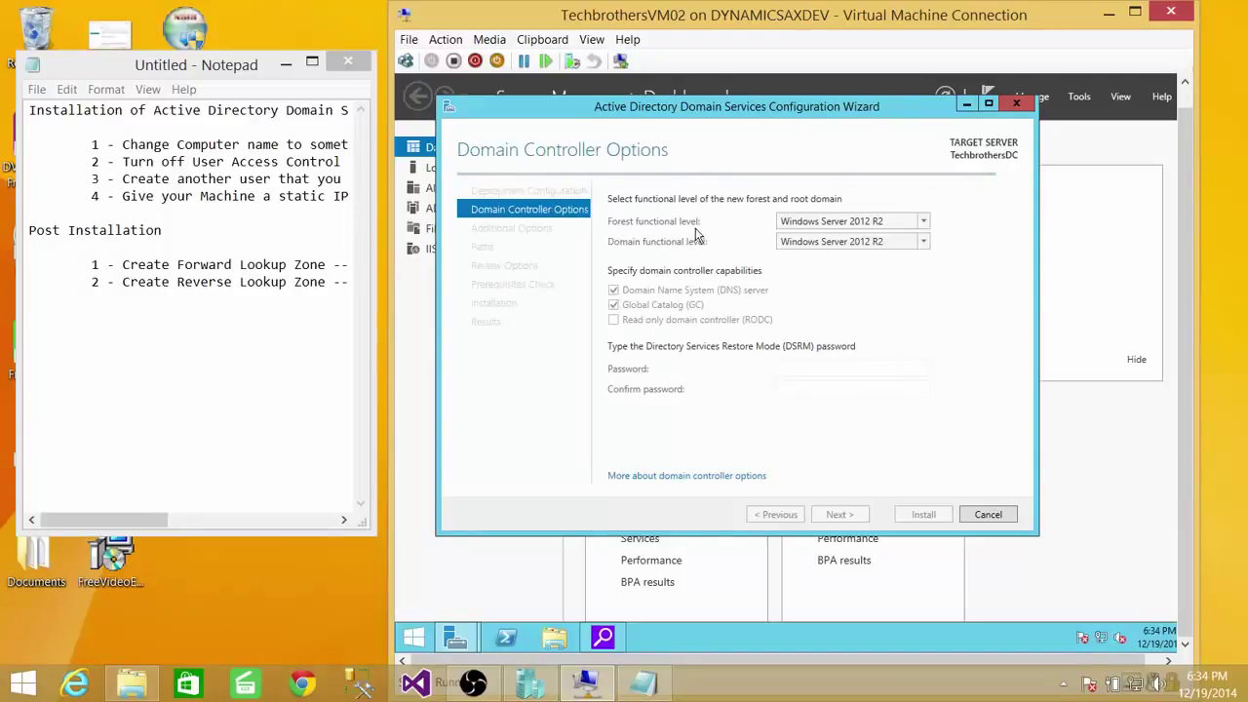
# Check the available forest functional levels, then enter and confirm the Directory Services Restore Mode (DSRM) password.
pyautogui.click(925, 222)
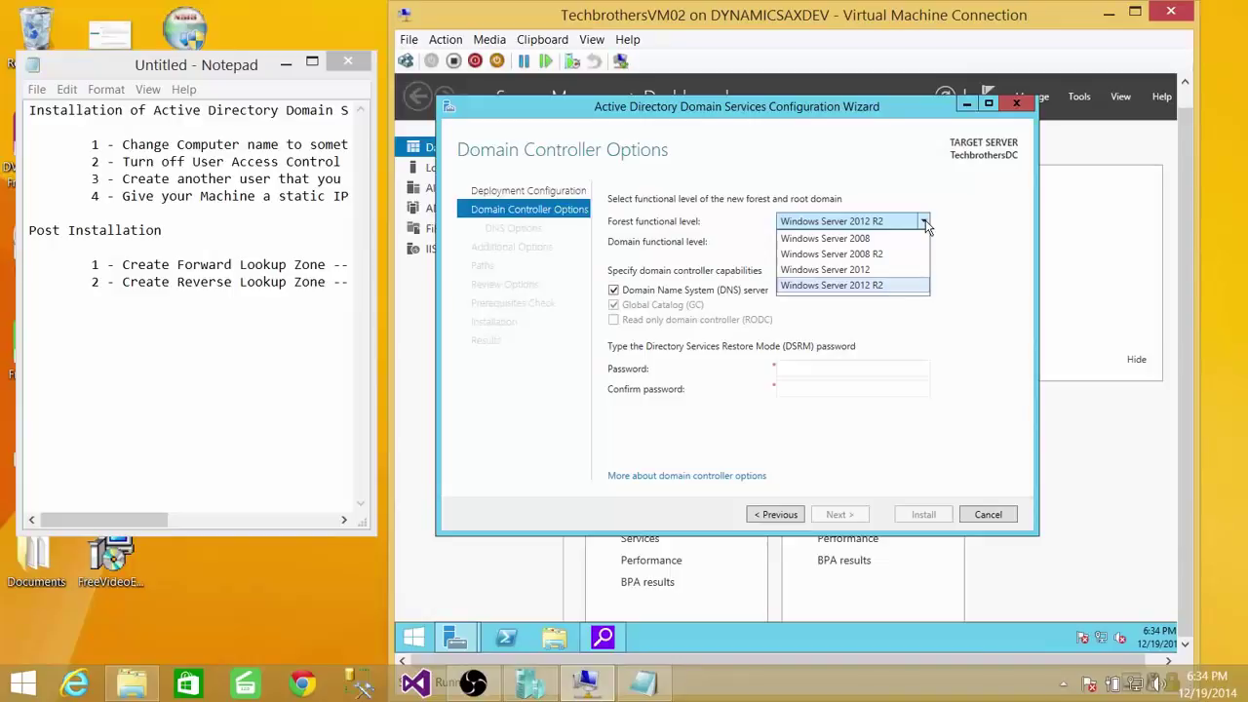
pyautogui.click(925, 227)
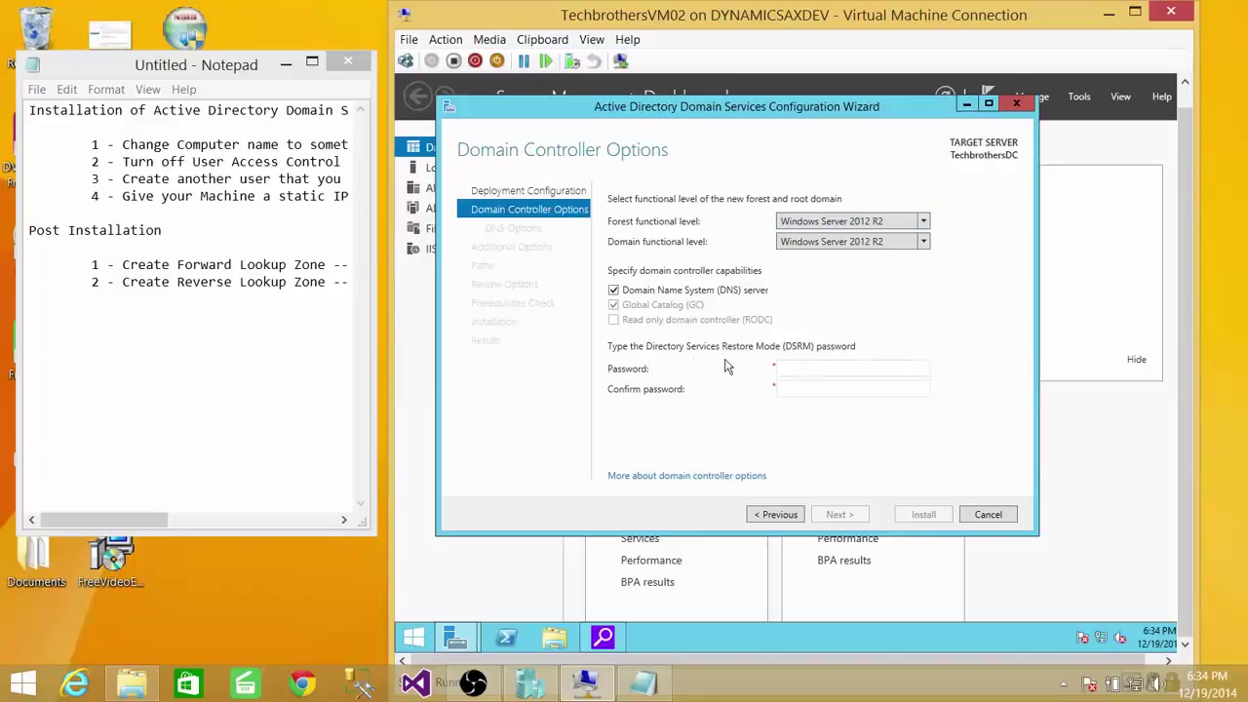
pyautogui.click(793, 371)
pyautogui.write('*********')
pyautogui.click(806, 390)
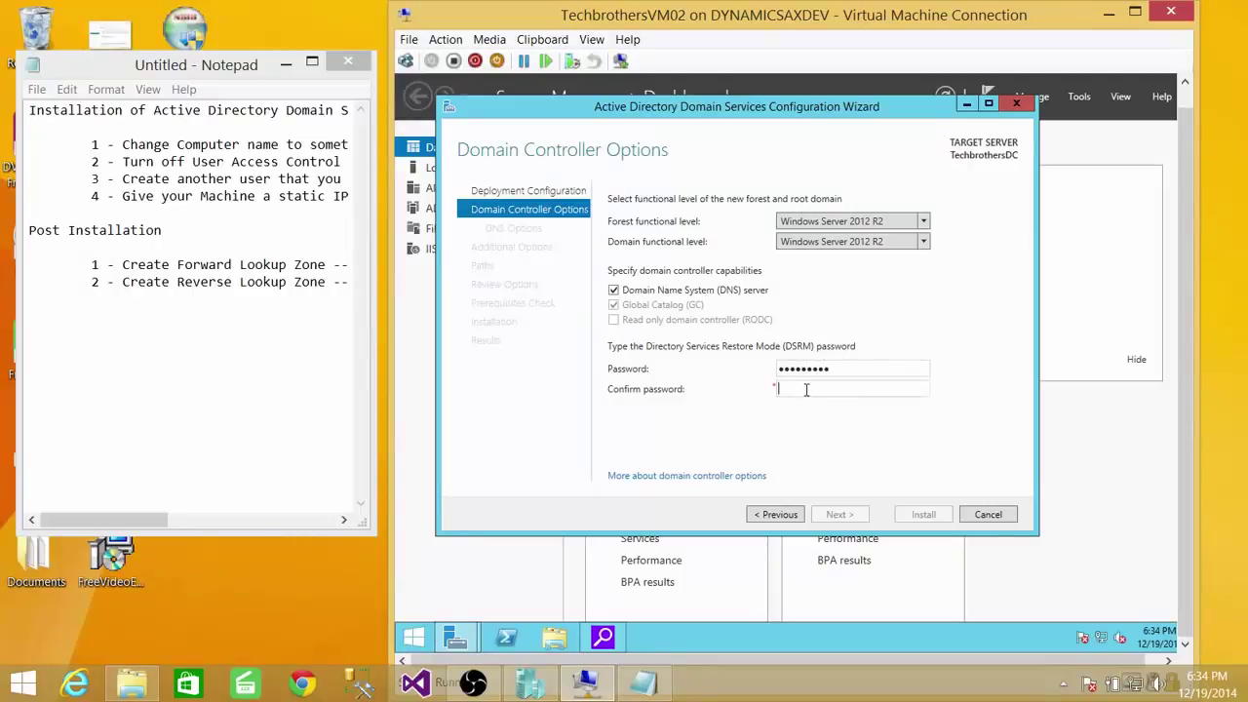
pyautogui.write('*****')
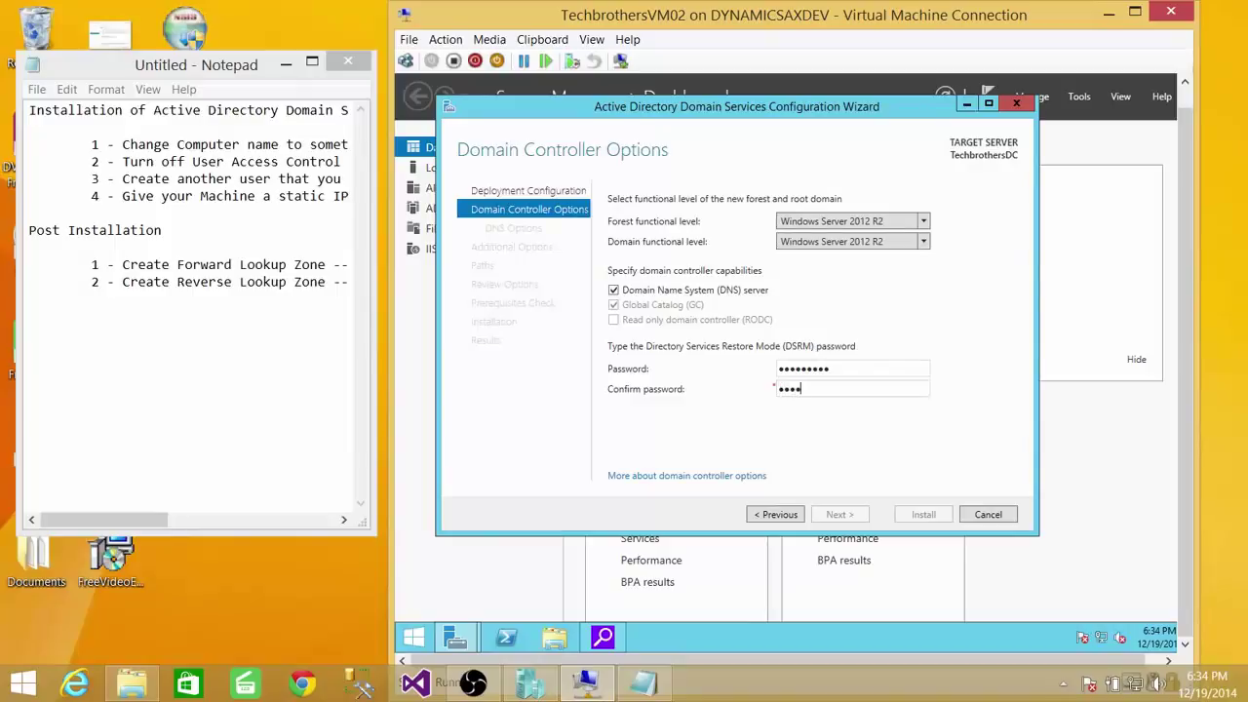